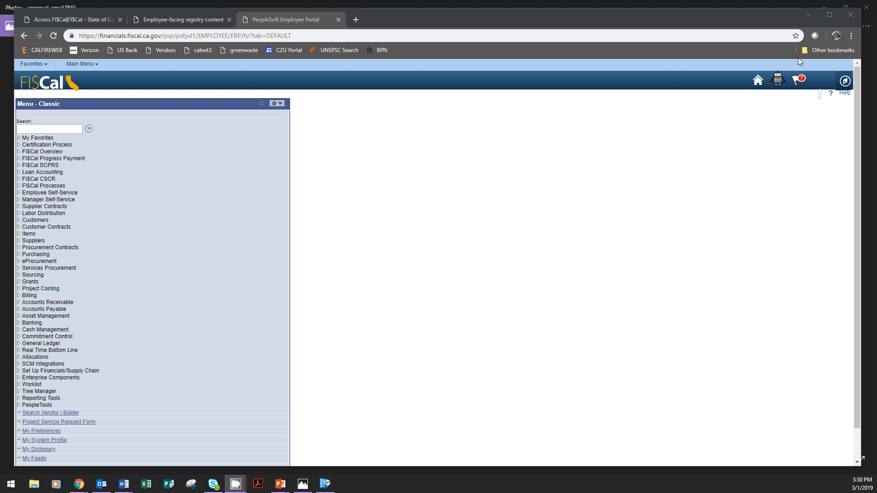
Step: Review the notifications for the purchase orders awaiting approval, going through the whole list and closing it
left_click(797, 85)
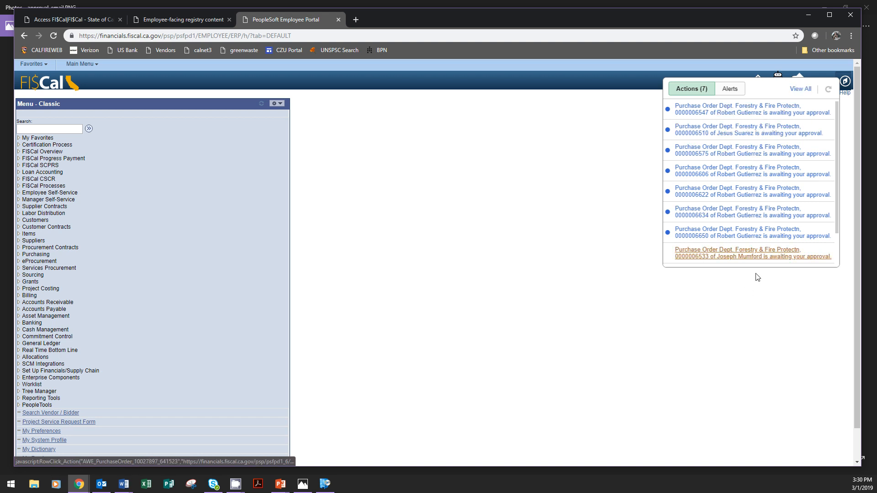
left_click_drag(837, 154, 836, 188)
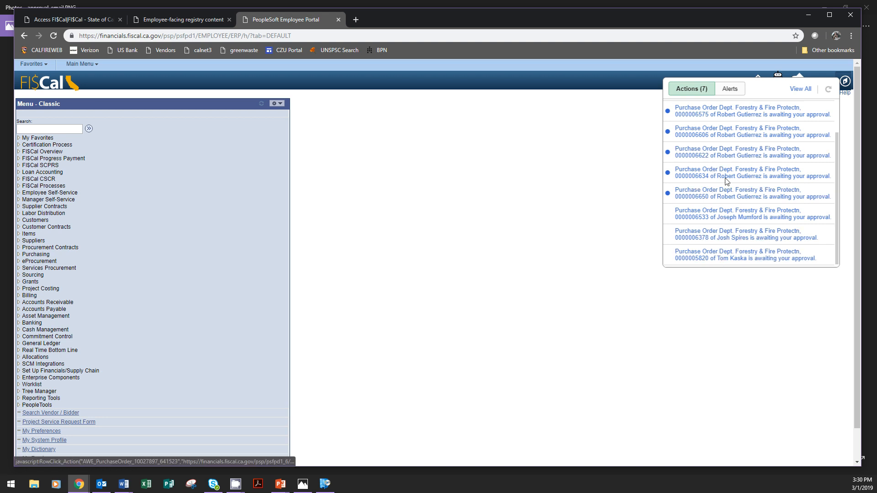
scroll(731, 157, "up", 2)
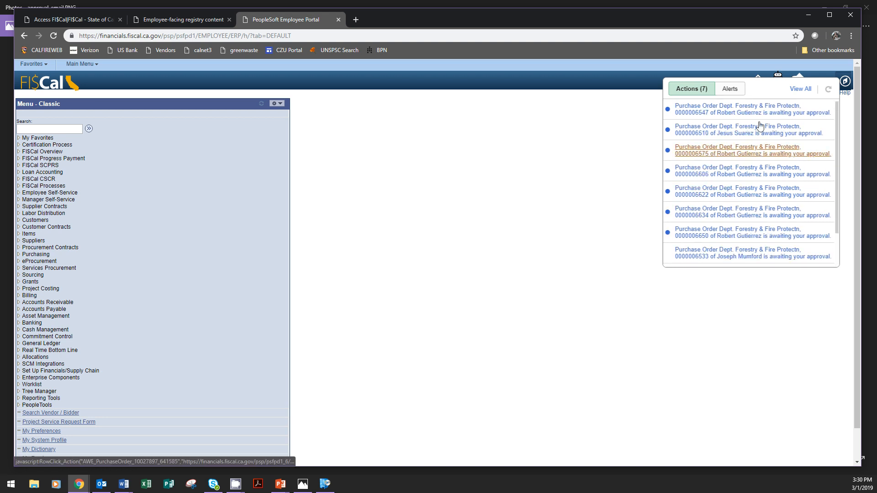
left_click(604, 159)
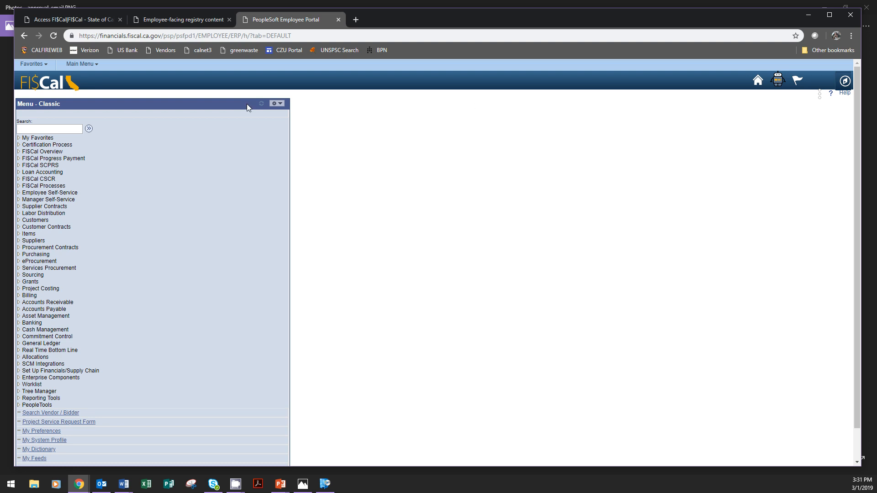
Step: Open the Worklist from the saved favorites and review the approval items routed to it
left_click(49, 66)
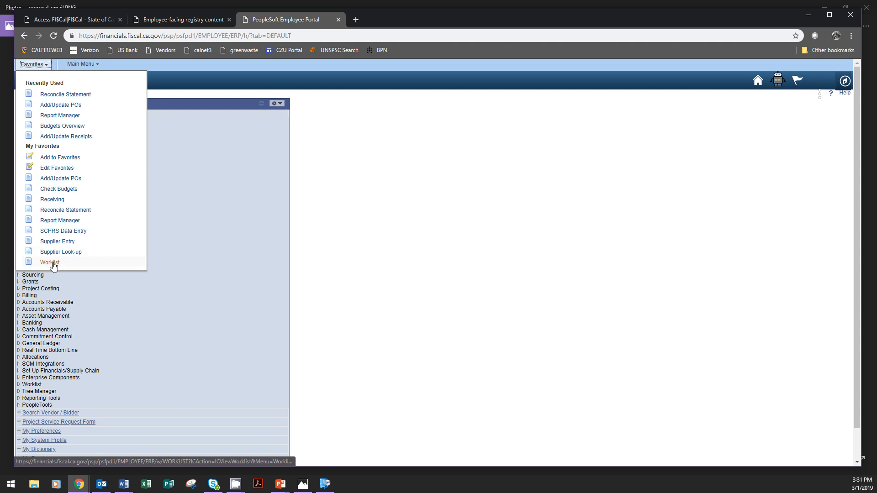
left_click(53, 265)
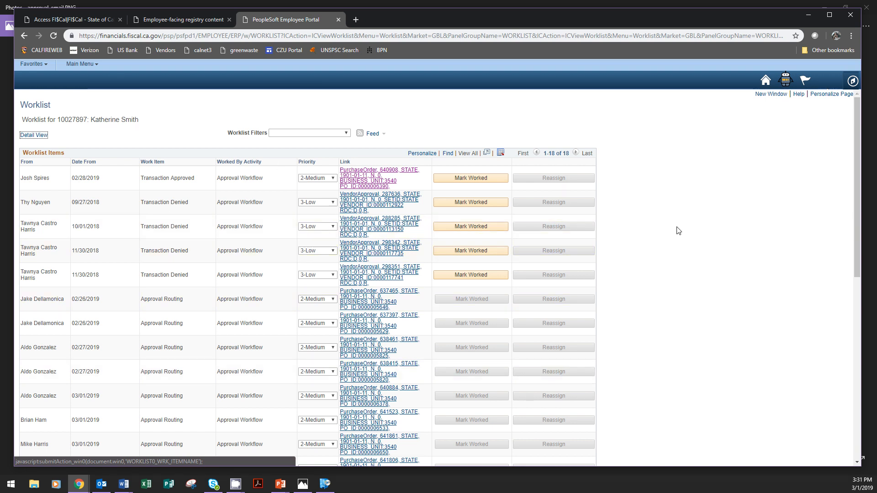
scroll(678, 229, "down", 4)
scroll(678, 230, "up", 8)
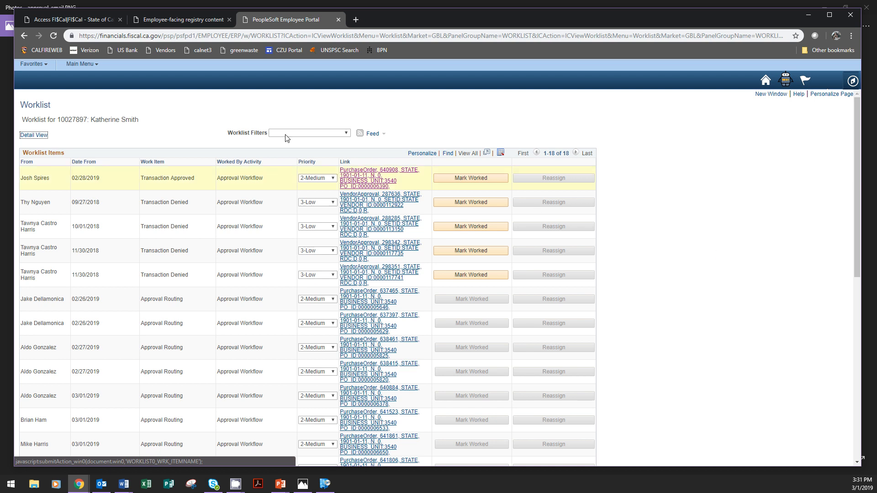
Step: Search existing purchase orders for business unit 3540 by the buyer's full name and look through the results
left_click(40, 64)
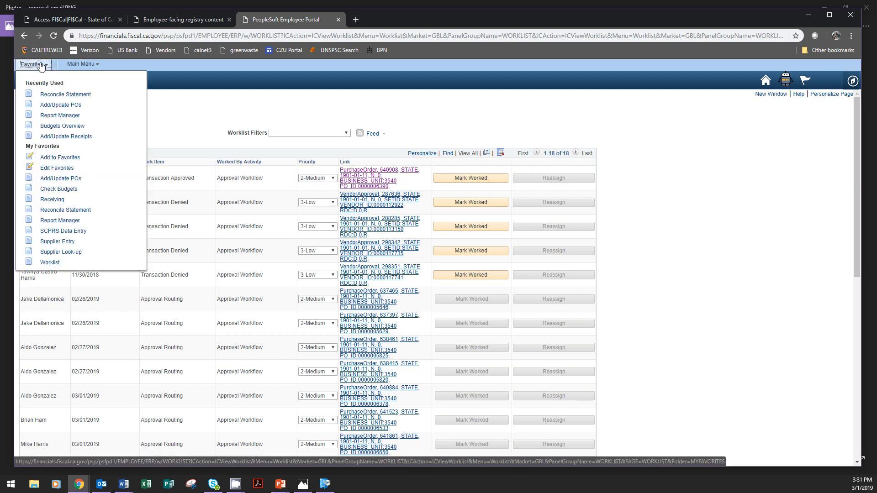
left_click(76, 108)
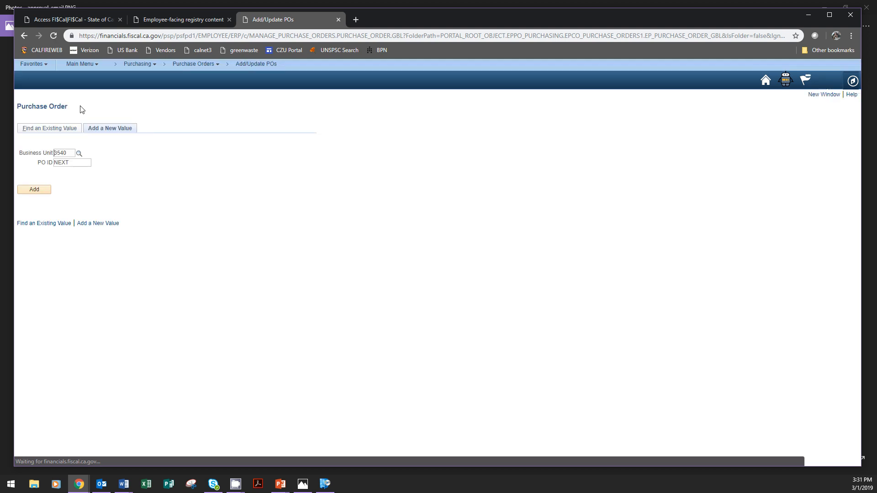
left_click(50, 129)
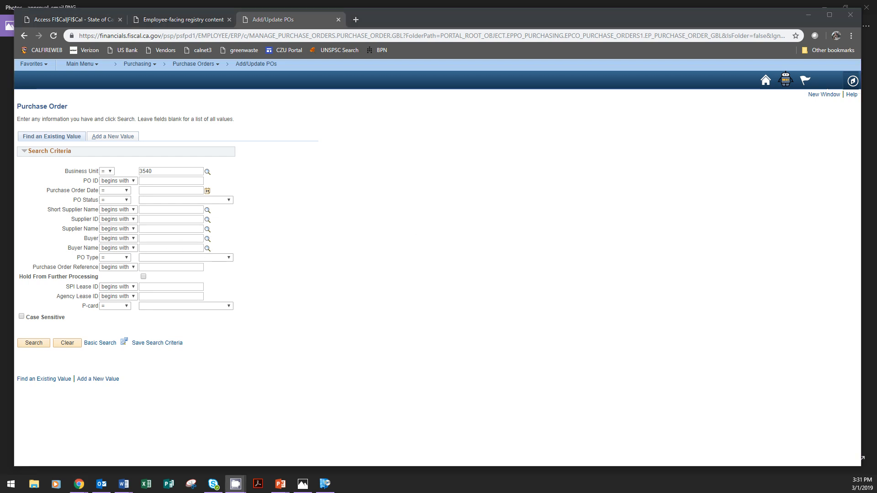
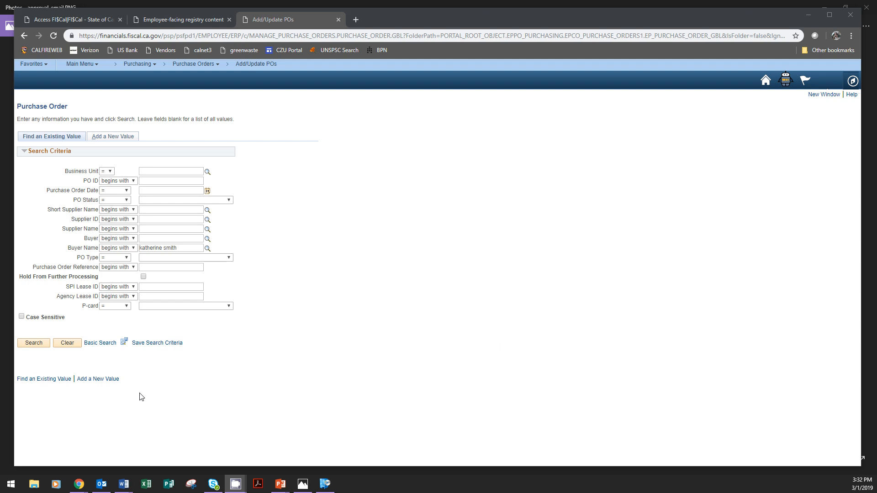
left_click(40, 343)
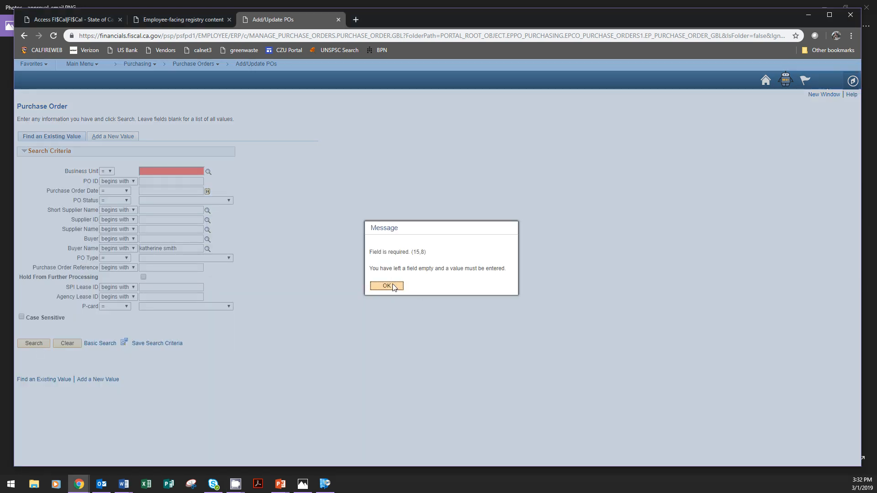
left_click(387, 286)
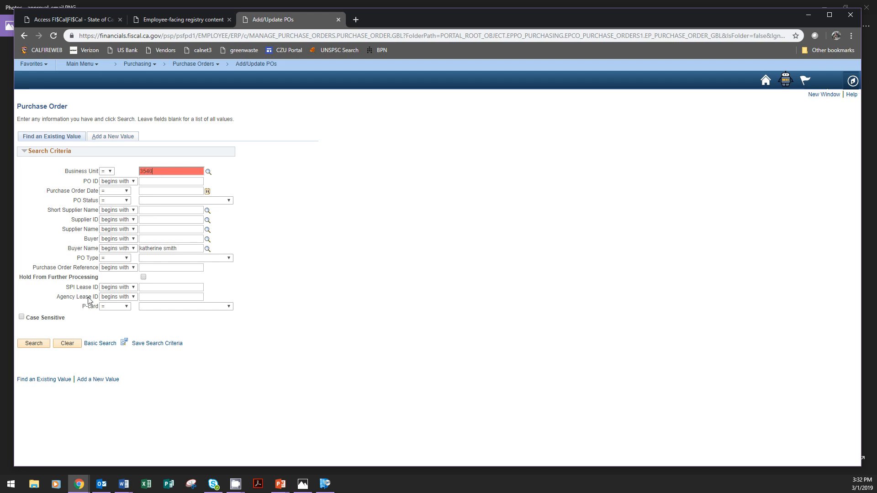
left_click(33, 344)
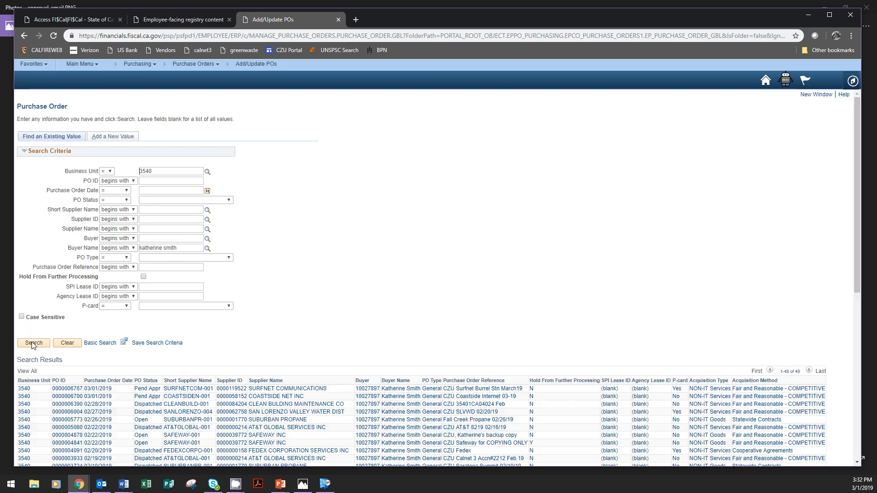
scroll(417, 300, "down", 5)
scroll(416, 302, "down", 2)
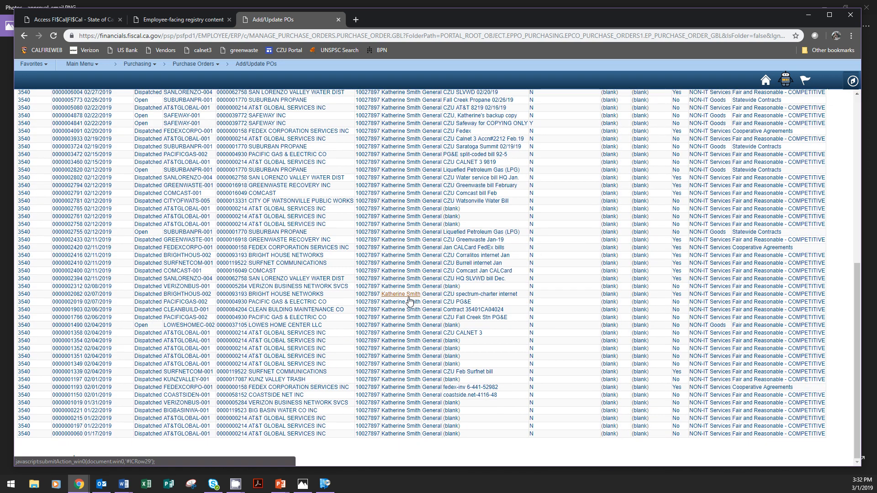
scroll(382, 372, "up", 8)
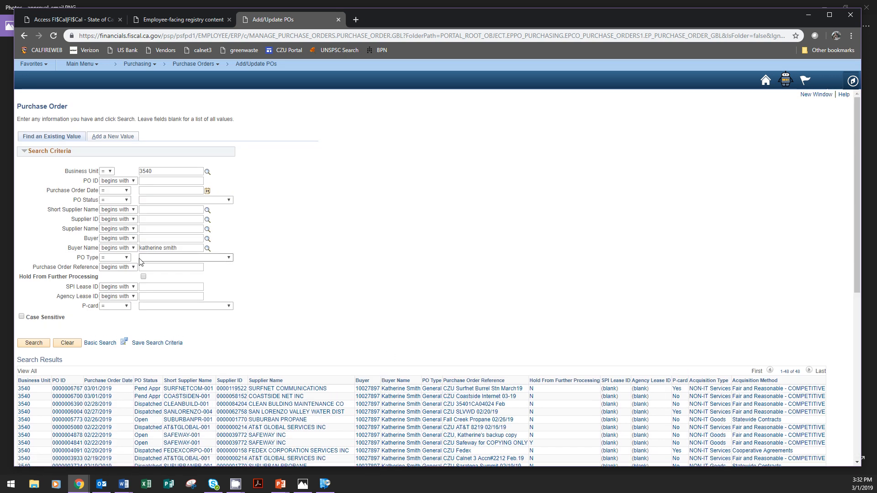
Step: Narrow the purchase order search to the PO status Pending Approval/Approved
left_click(190, 201)
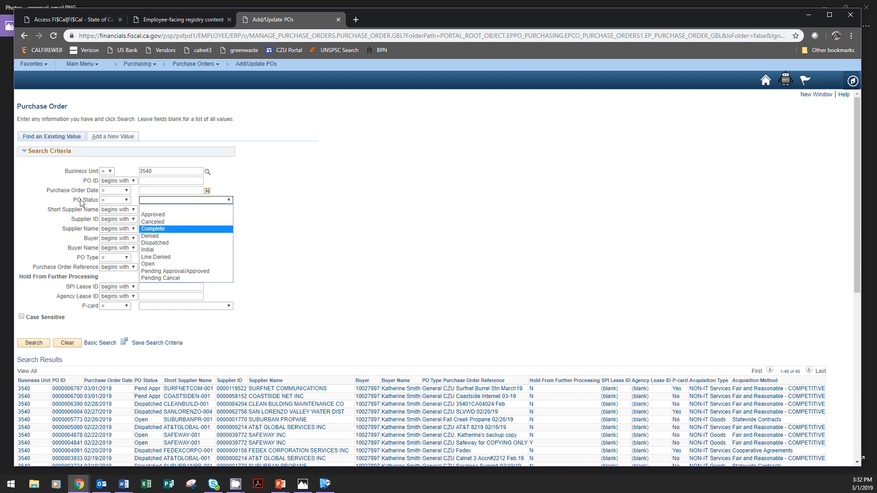
left_click(181, 272)
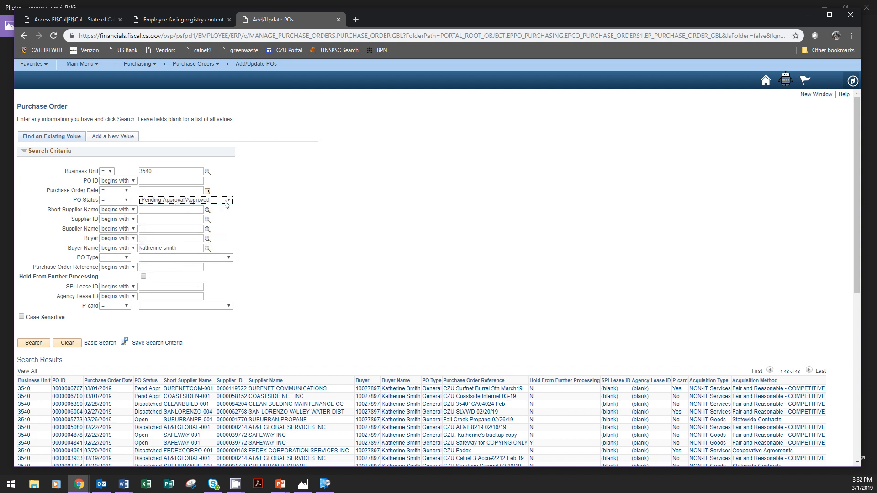
left_click(31, 343)
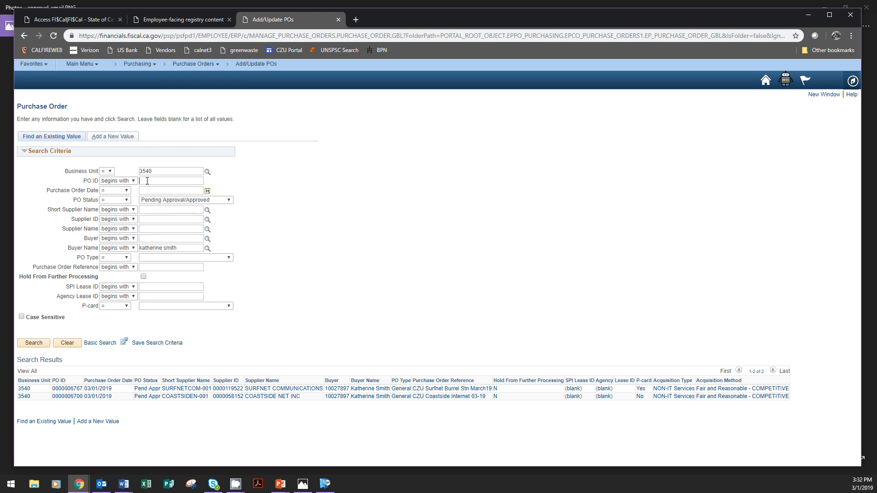
type("00000")
left_click_drag(155, 181, 131, 185)
key("BackSpace")
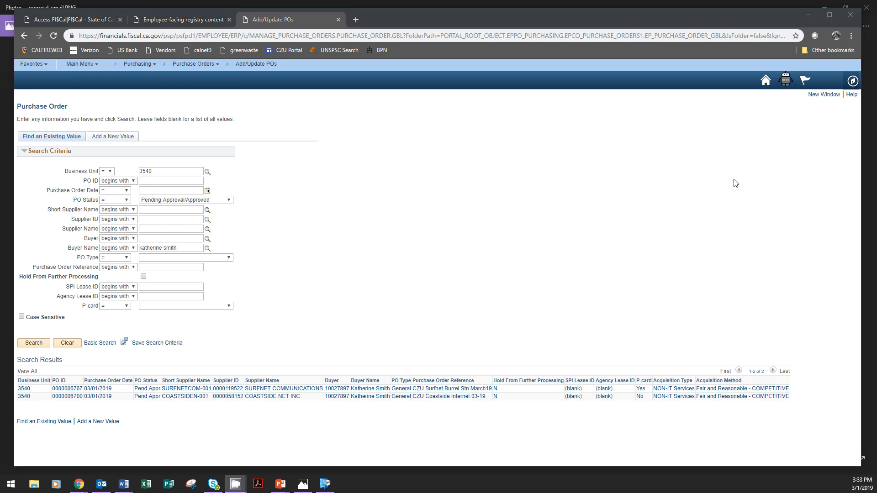
Step: Open the first purchase order awaiting approval from the notifications and review its line details, approvers and approval options
left_click(805, 80)
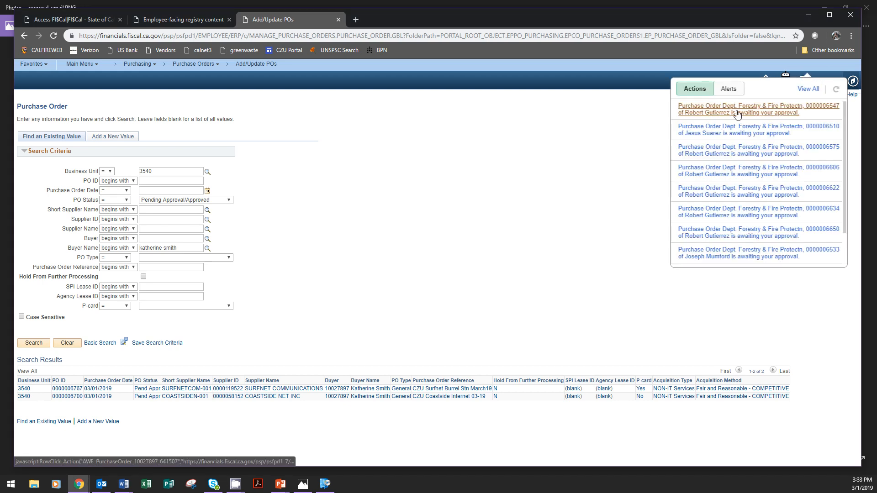
left_click(738, 113)
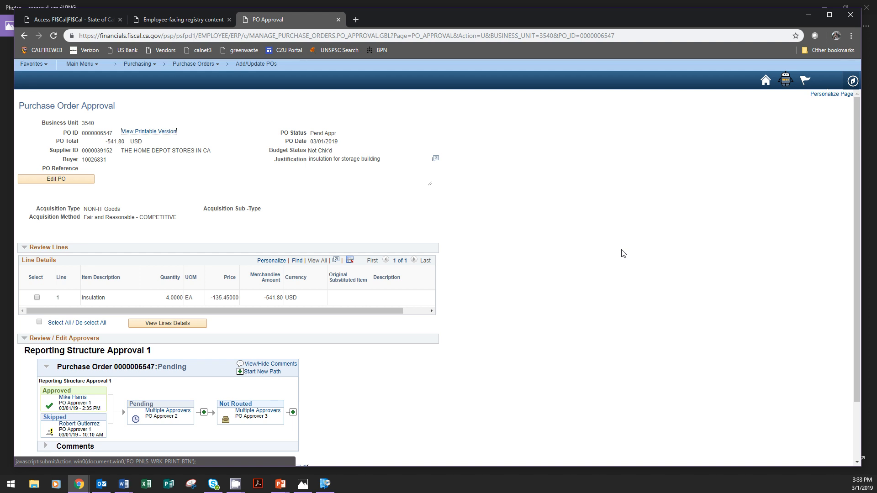
scroll(623, 254, "down", 3)
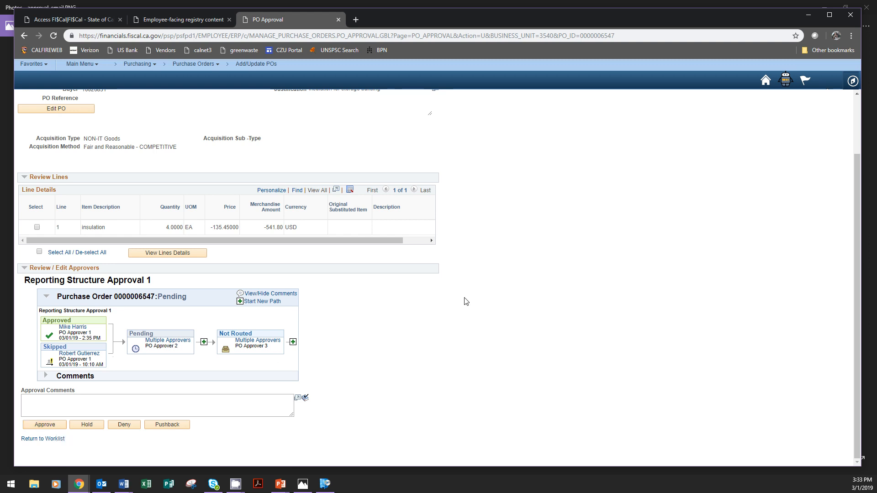
scroll(544, 322, "up", 3)
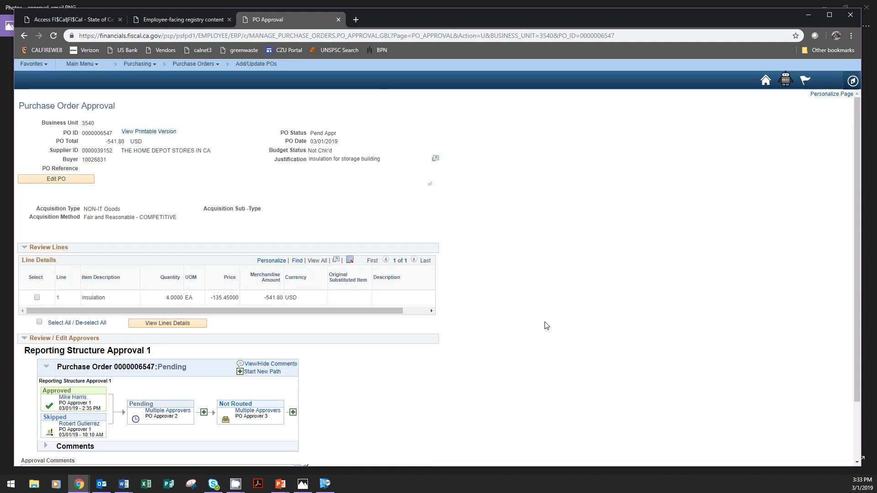
Step: Open the purchase order for editing and review its header, line and PO Defaults with the distribution chartfields
left_click(37, 182)
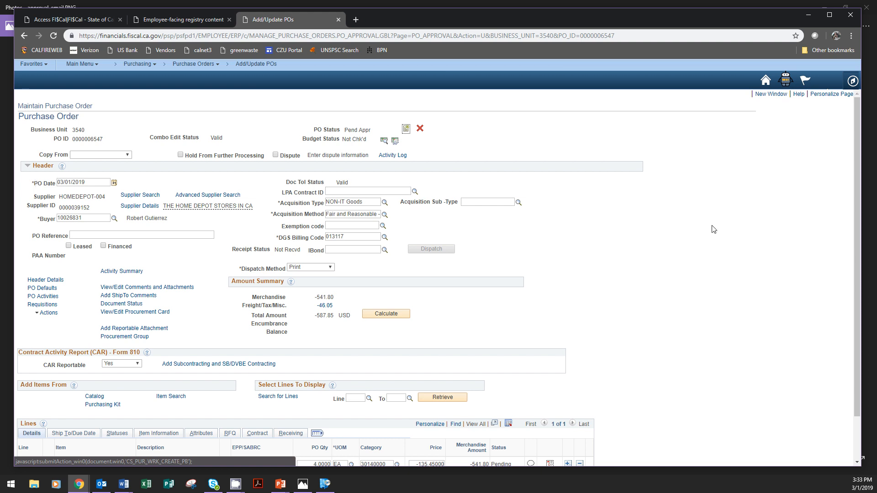
scroll(714, 229, "down", 1)
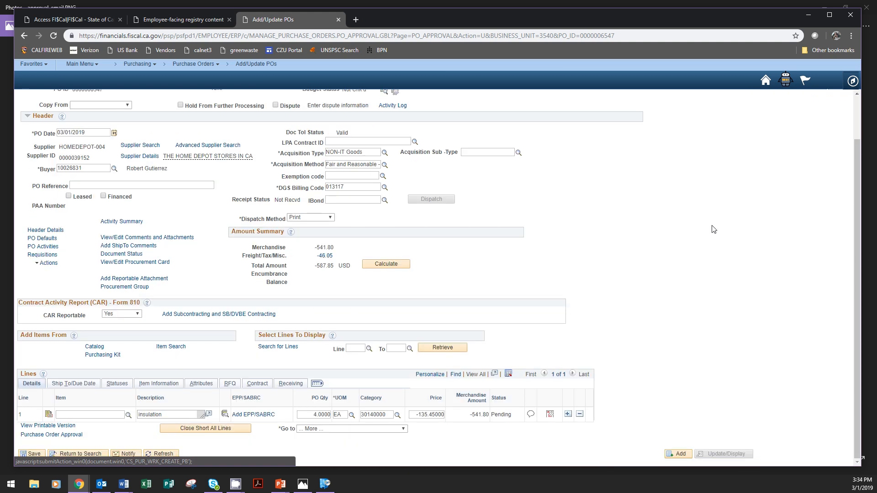
scroll(714, 228, "up", 1)
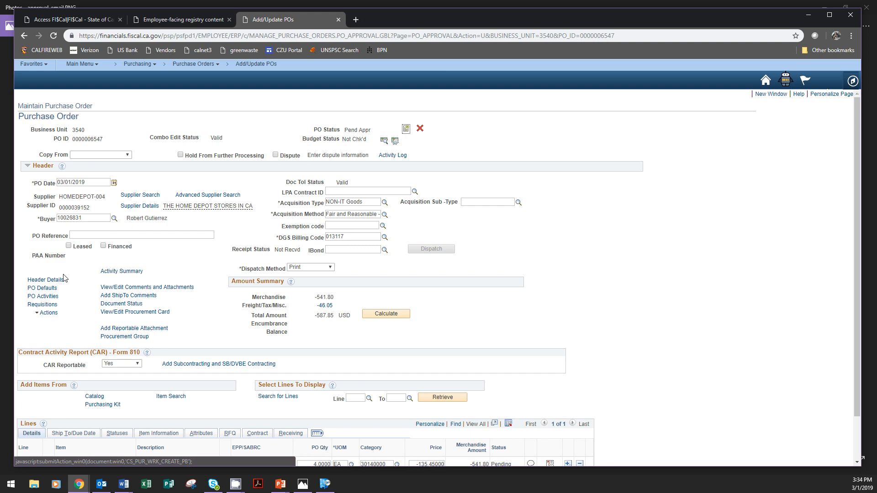
left_click(45, 289)
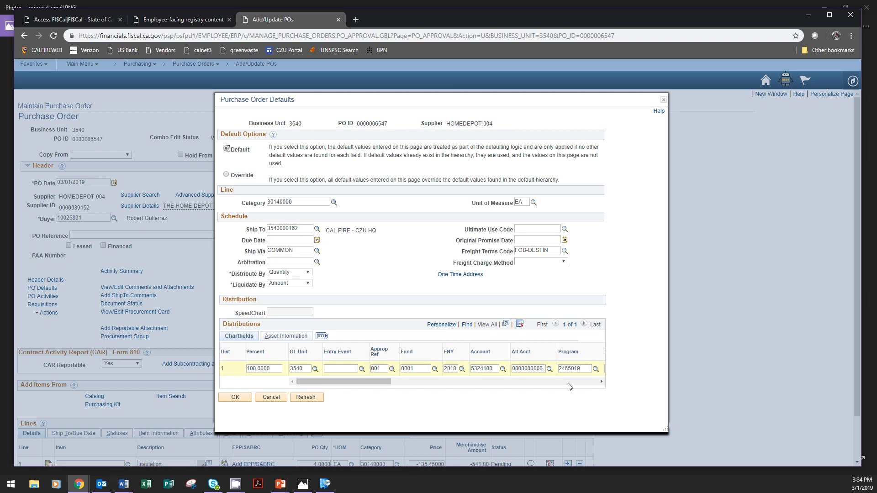
left_click(664, 100)
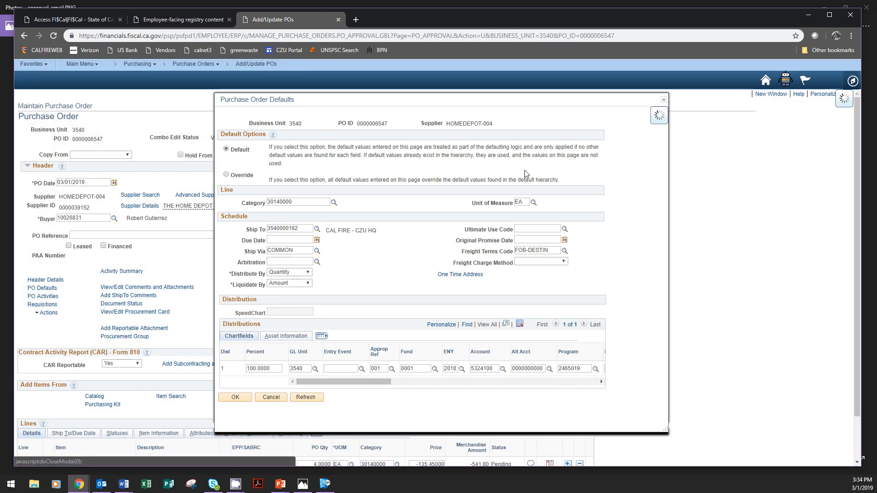
Step: Read both header comments on the purchase order, checking for the justification and attachments, and close the comments
left_click(183, 288)
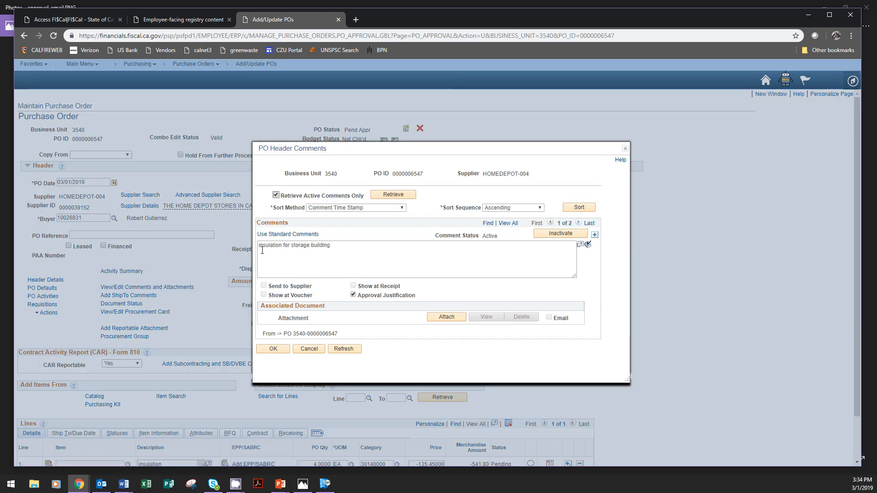
left_click(578, 223)
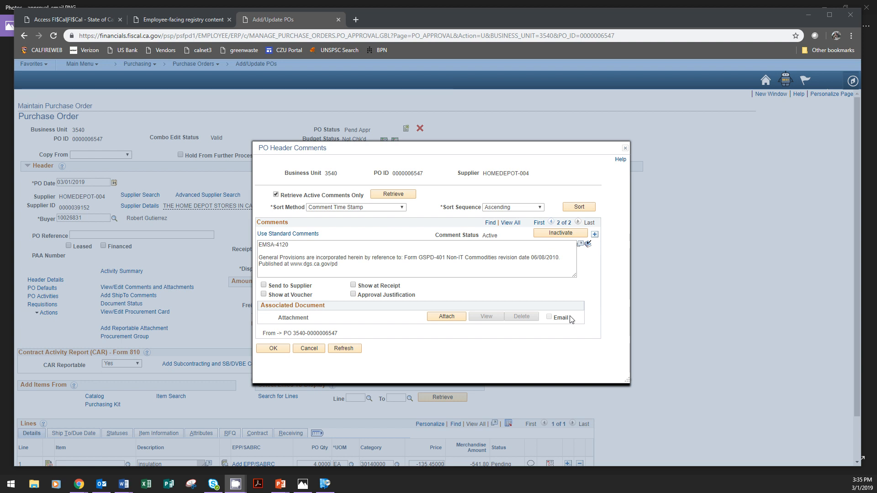
left_click(626, 148)
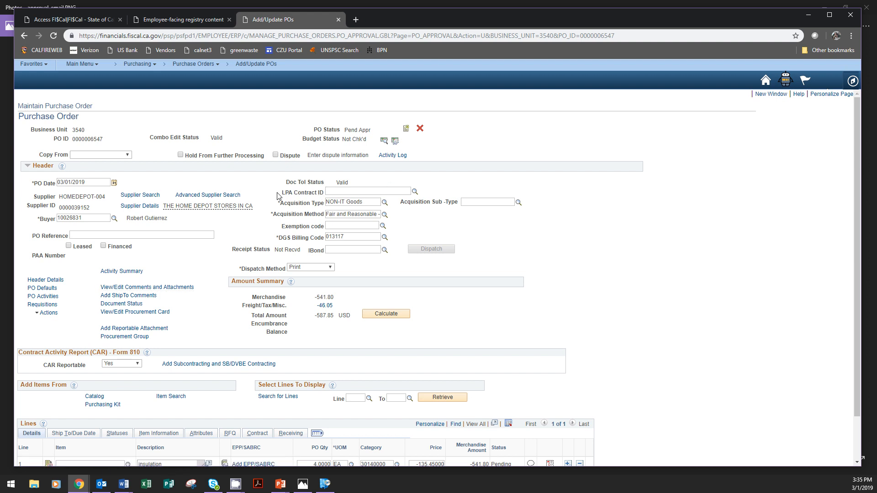
Step: Open the schedule of the insulation line and display its sales/use tax information
left_click(331, 191)
scroll(699, 247, "down", 2)
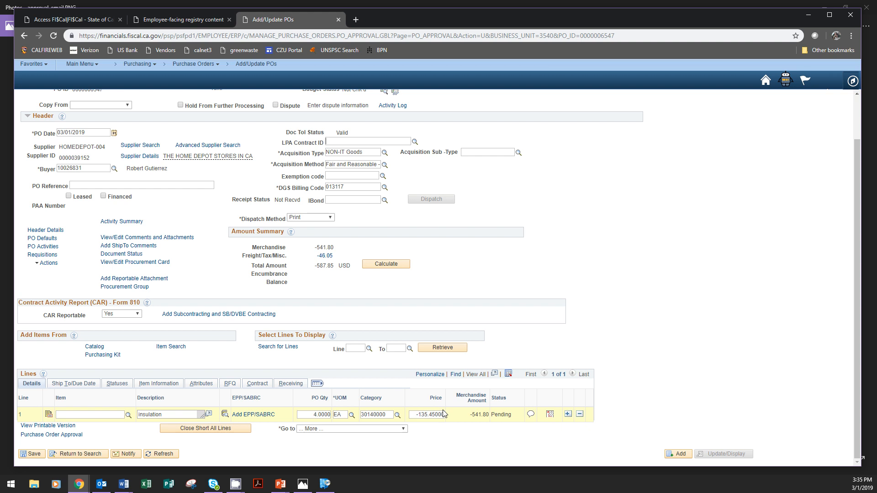
left_click(550, 415)
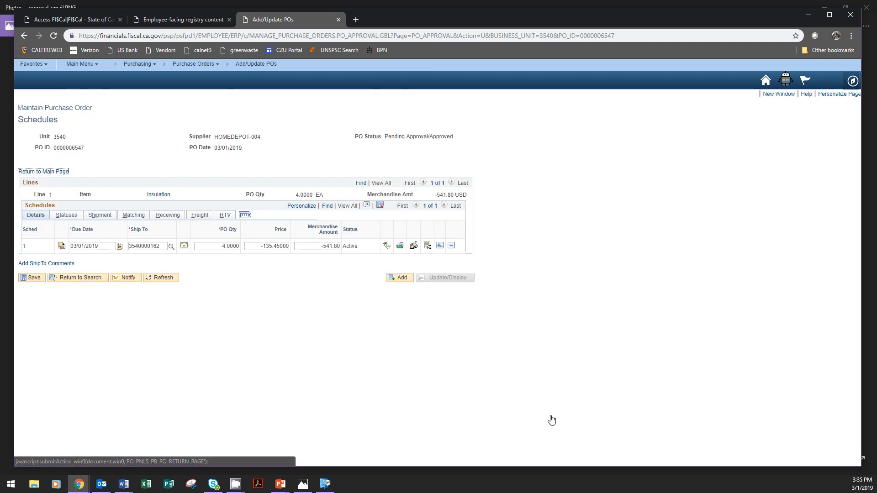
left_click(414, 247)
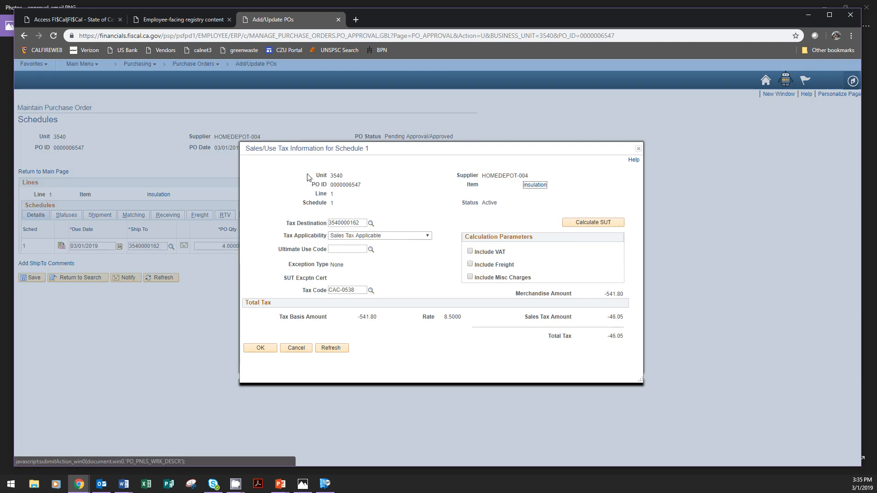
Step: Close the sales/use tax information and review all chartfields in the insulation schedule's distribution, closing the distribution when done
left_click(296, 348)
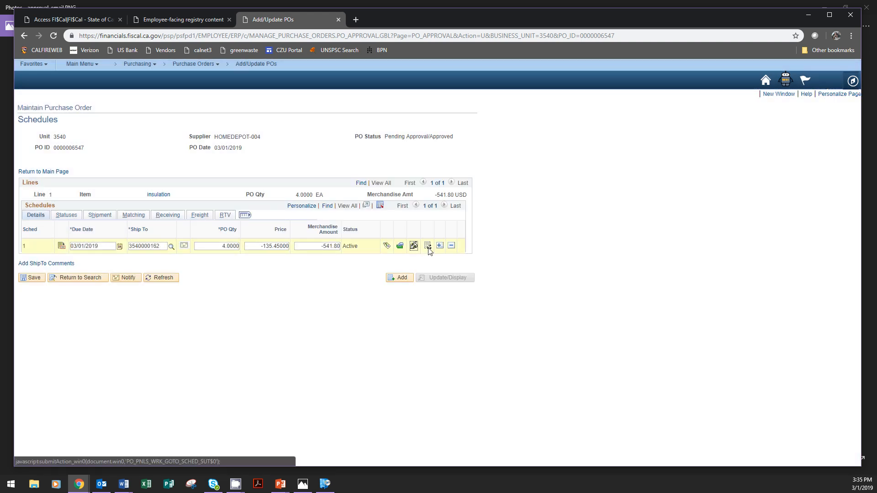
left_click(428, 247)
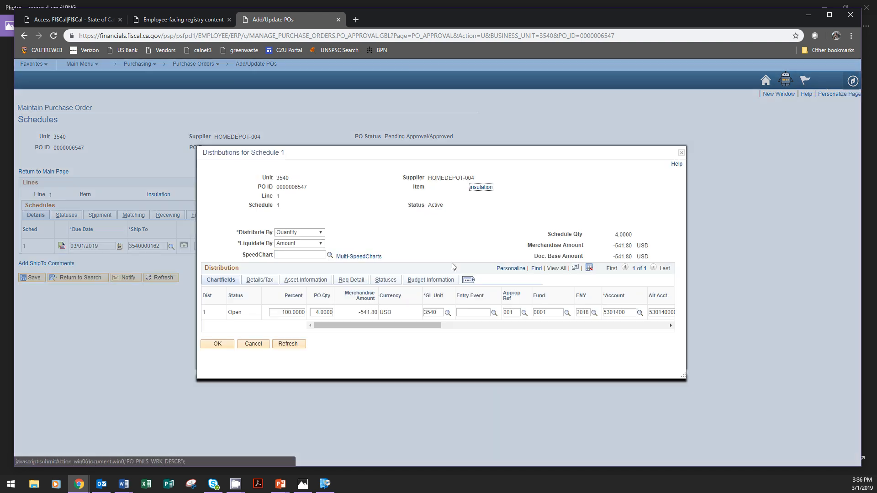
left_click_drag(404, 329, 536, 322)
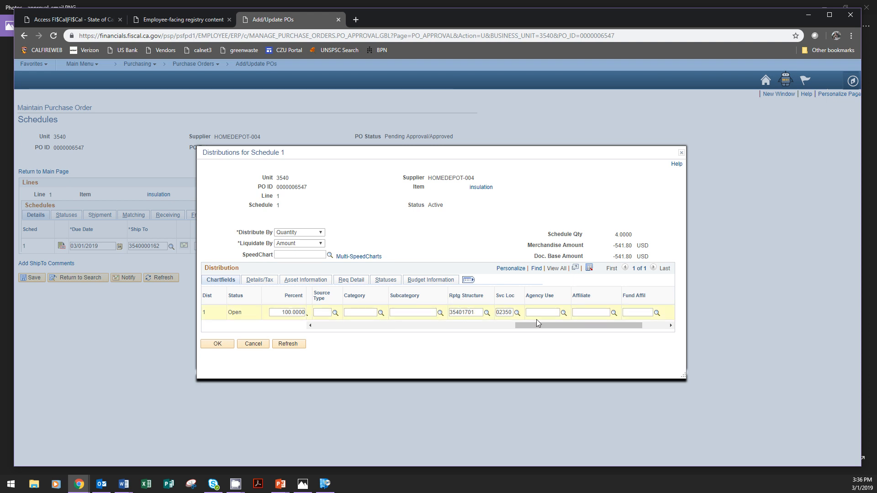
left_click_drag(539, 324, 261, 327)
left_click(323, 327)
left_click(217, 344)
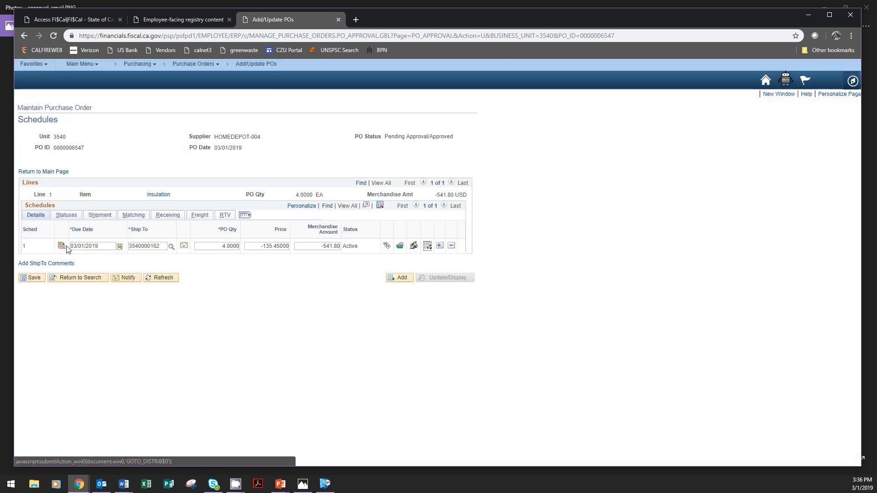
Step: Return to the purchase order's main page and check its budget status and the Budget Check option
left_click(46, 172)
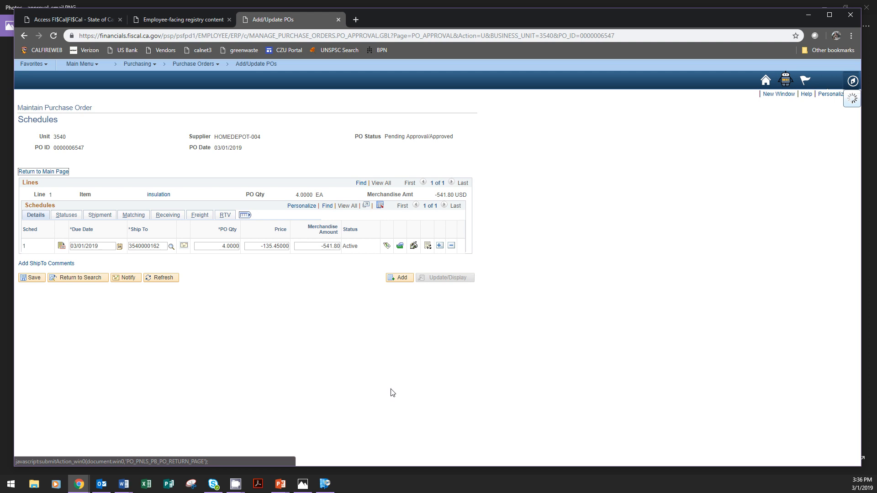
scroll(666, 326, "down", 1)
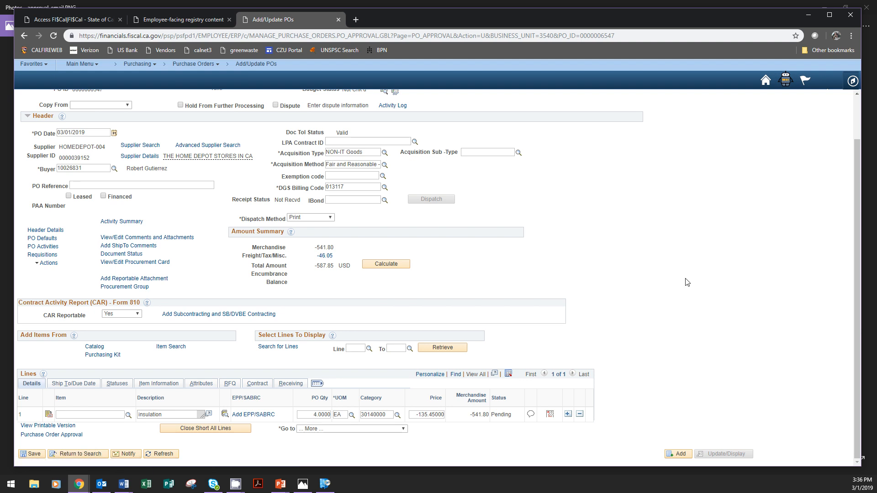
scroll(688, 282, "up", 1)
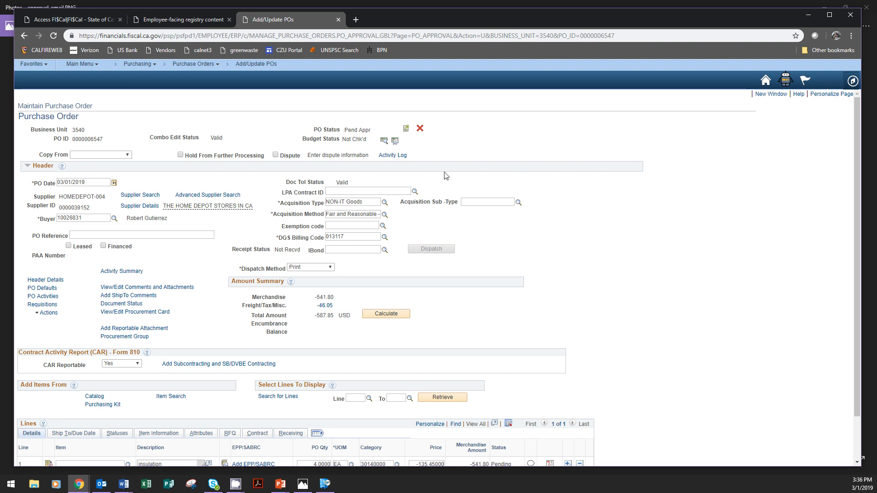
left_click(383, 142)
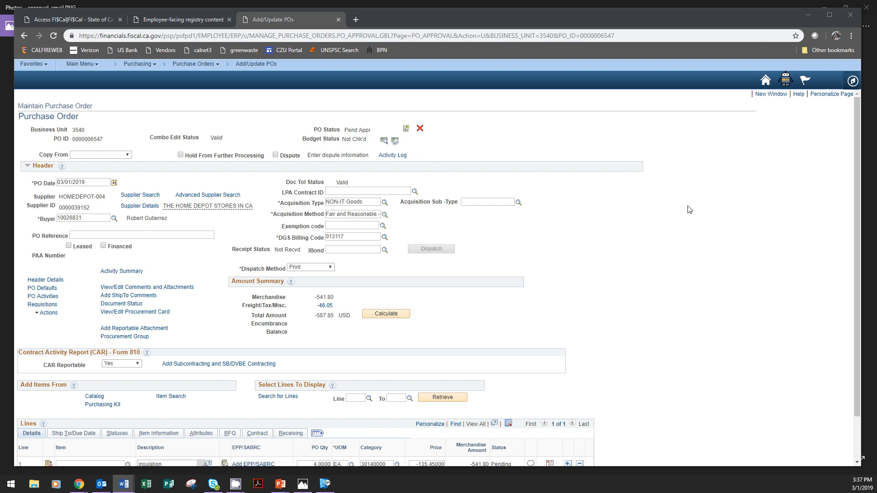
left_click(344, 139)
left_click_drag(343, 139, 368, 140)
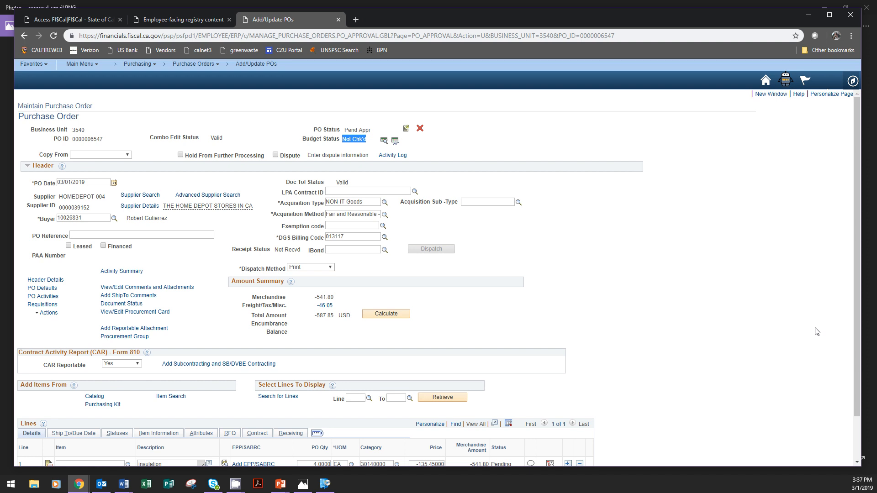
left_click(718, 293)
Step: Open the Purchase Order Approval page and review the approval path, the approval comments field and the approve, hold, deny and pushback options
scroll(718, 292, "down", 2)
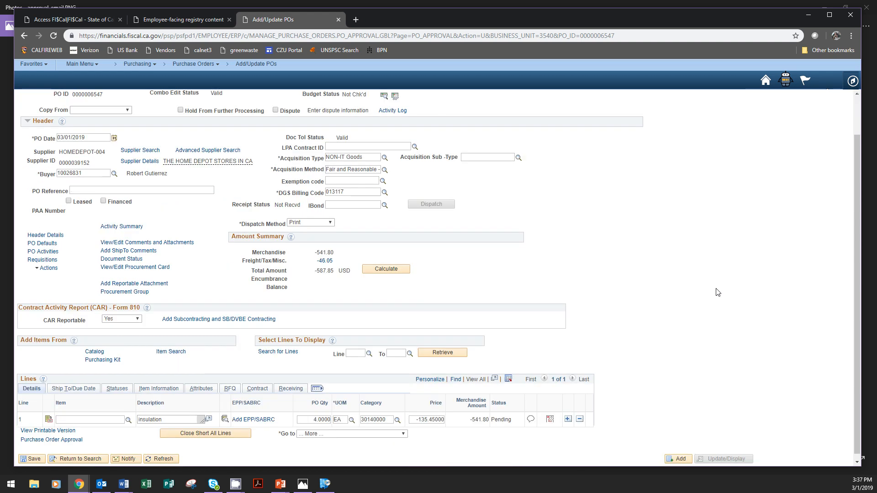
left_click(55, 435)
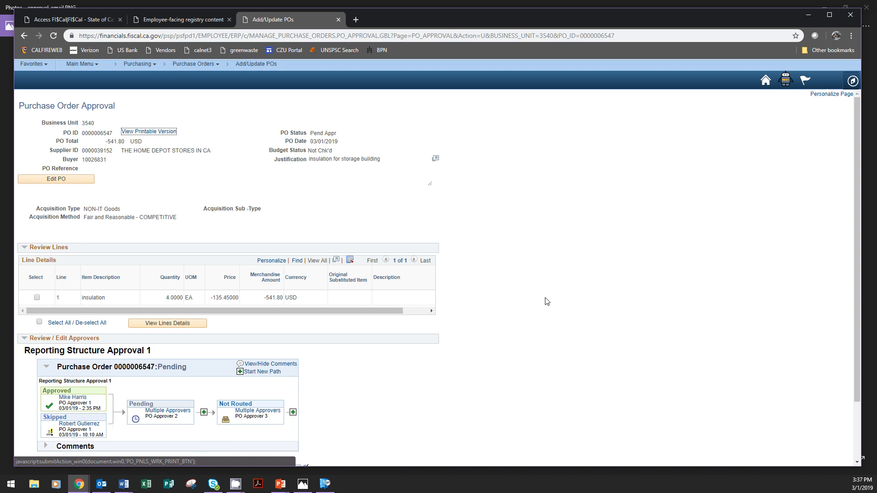
scroll(565, 341, "down", 1)
scroll(565, 342, "down", 2)
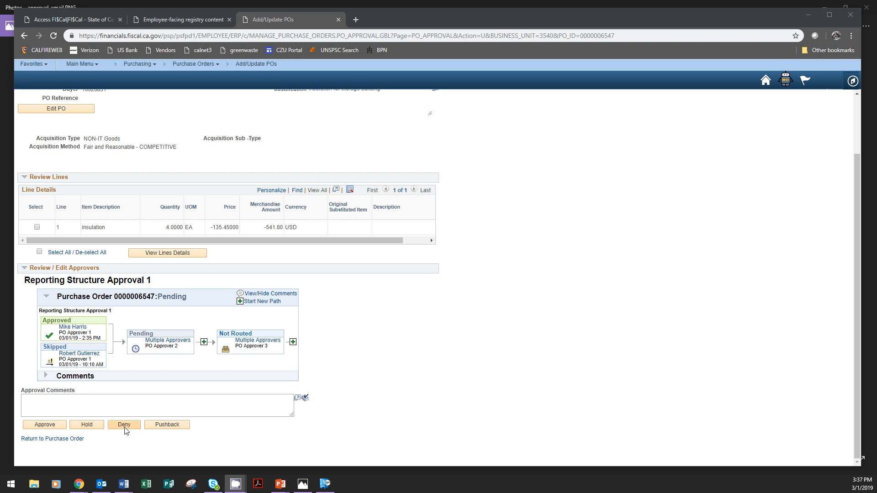
left_click(161, 403)
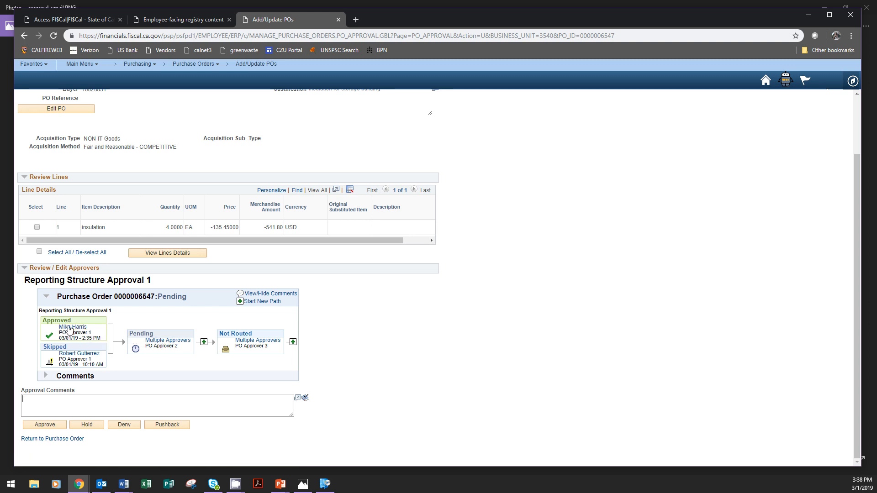
left_click(233, 406)
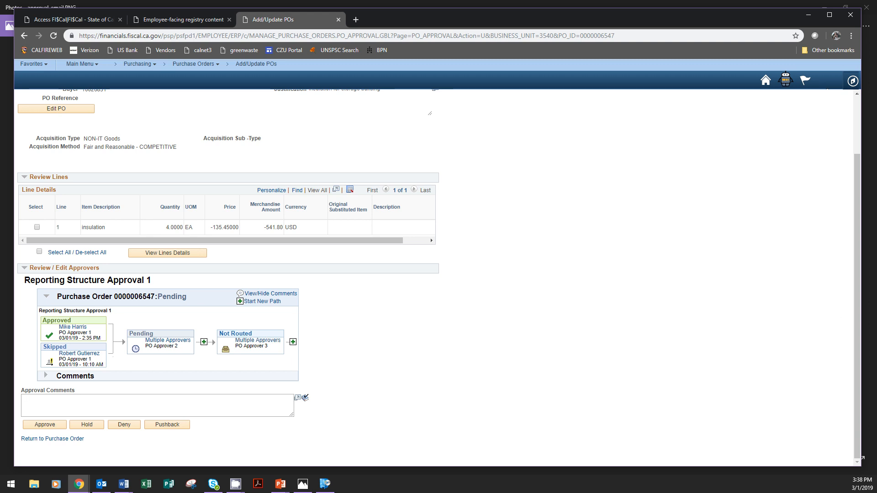
Step: Display the form for inserting an additional approver or reviewer between PO Approver 2 and PO Approver 3, and close it without inserting anyone
left_click(204, 342)
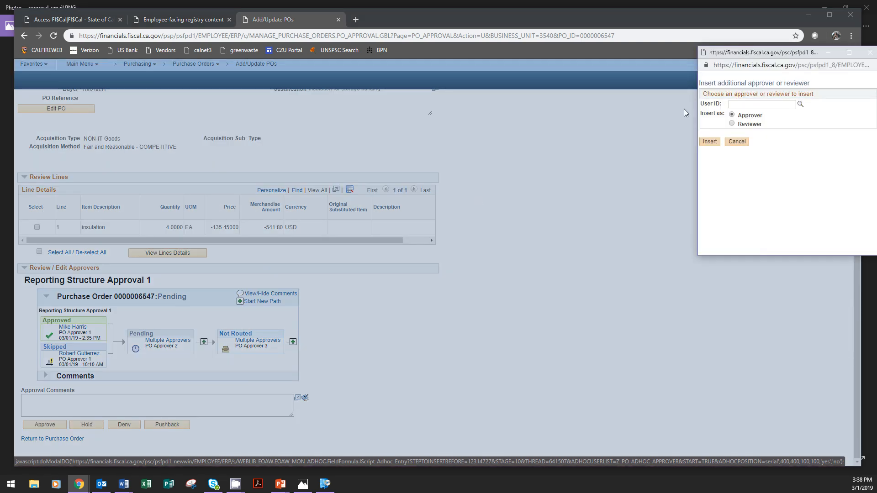
left_click_drag(806, 53, 572, 199)
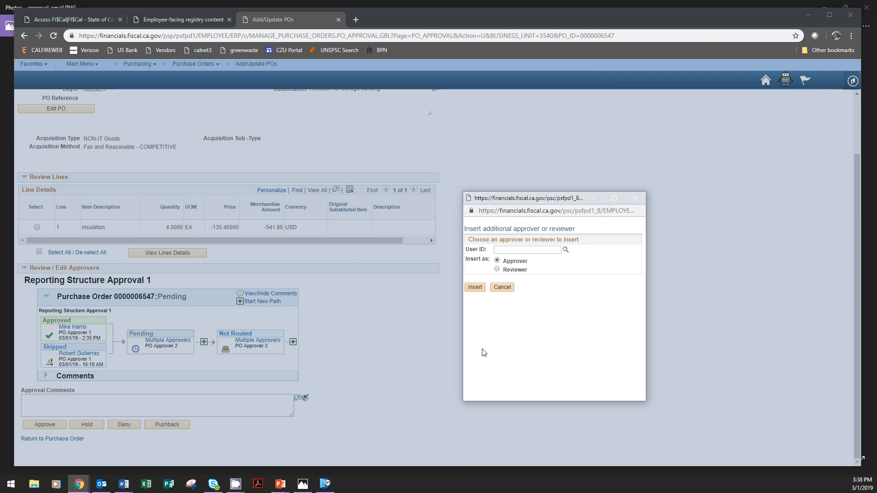
left_click(636, 199)
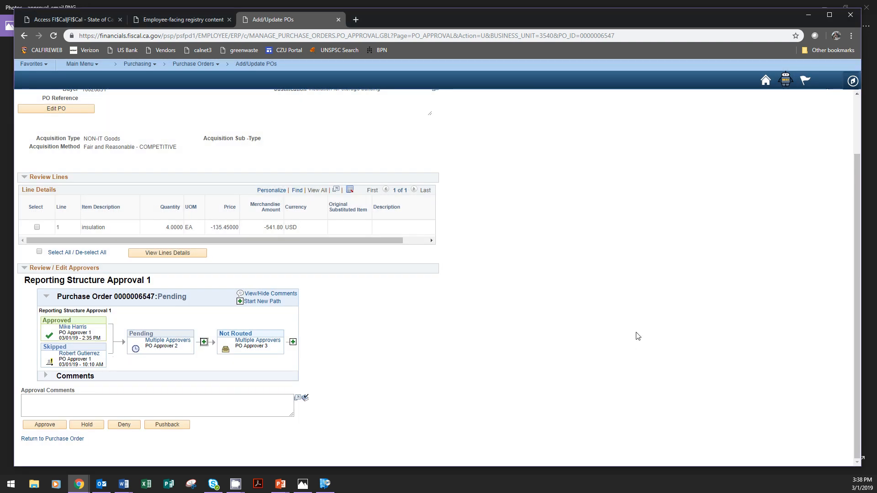
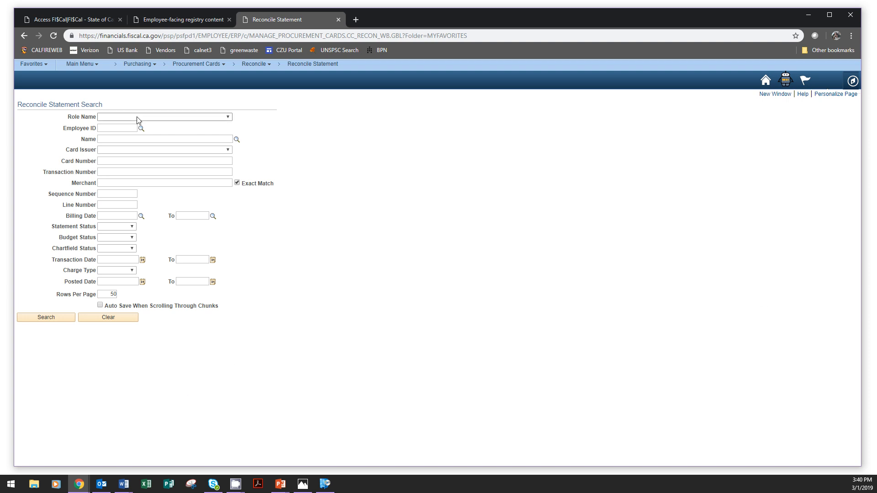
Step: Search the procurement card statements using the Department P-Card Reconciler role and the cardholder's last and first name
left_click(169, 117)
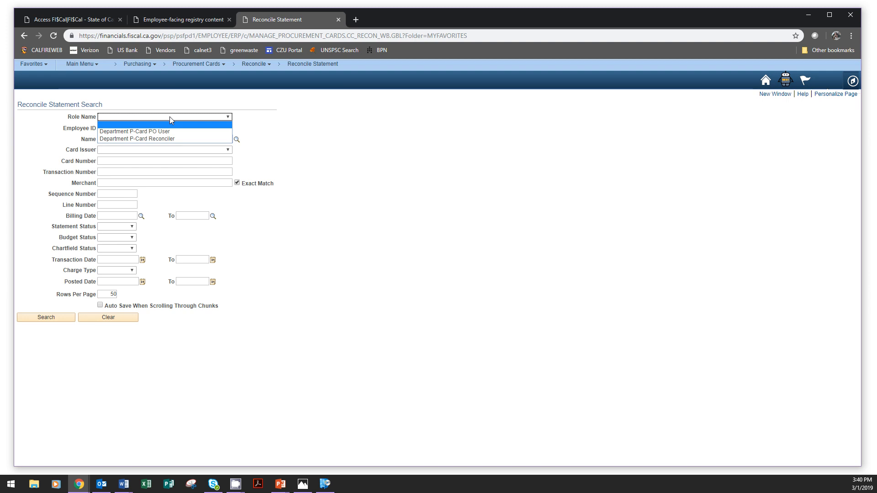
left_click(163, 139)
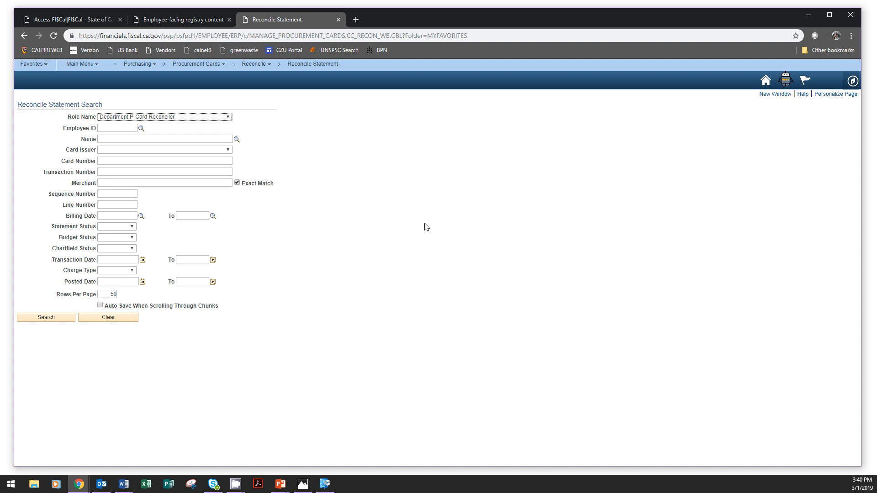
left_click(120, 139)
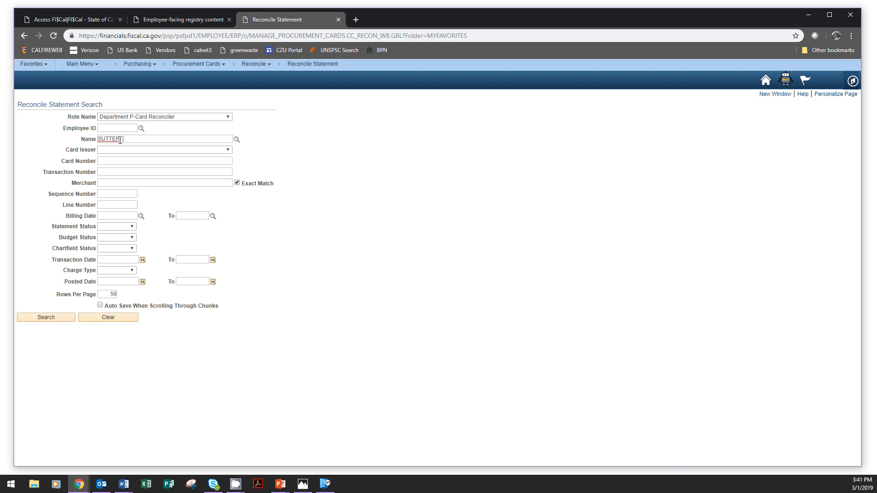
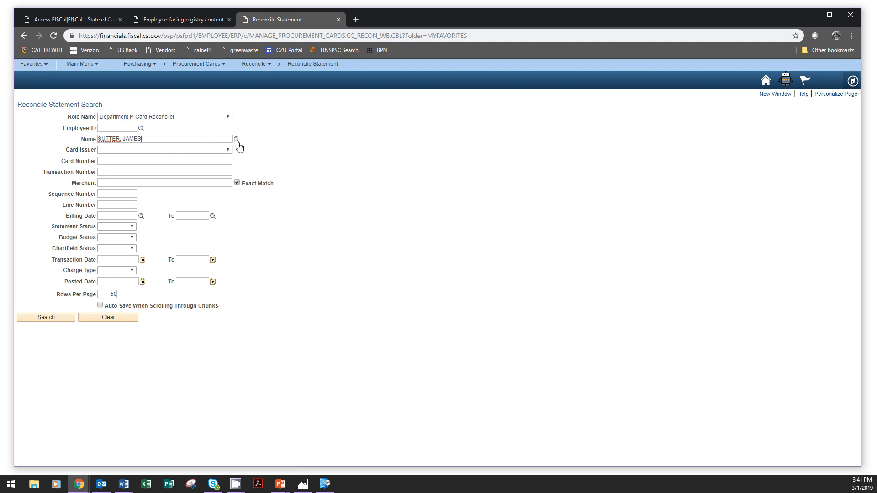
left_click(63, 317)
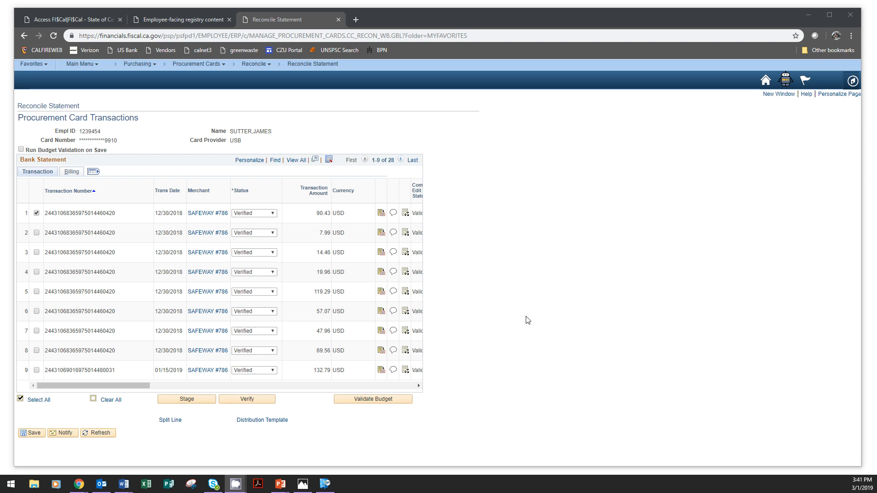
Step: Display the status choices for the first card transaction without changing it, and check which range of statement rows is displayed
left_click(274, 214)
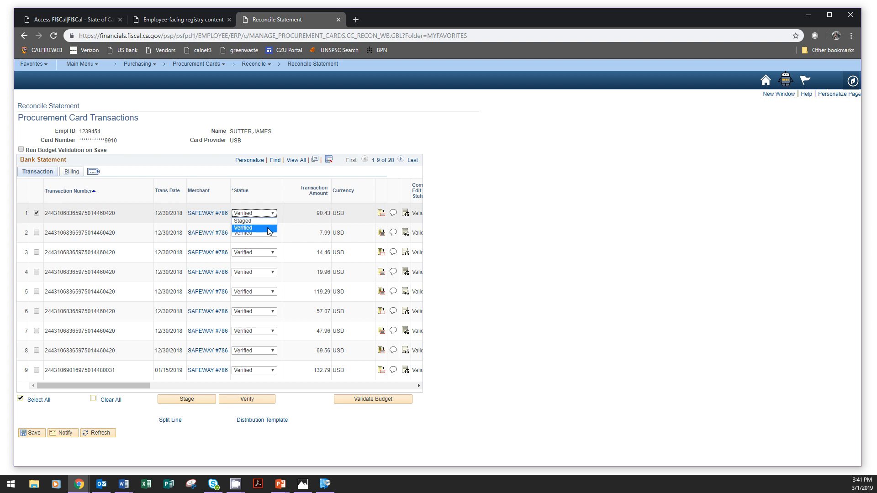
left_click(539, 189)
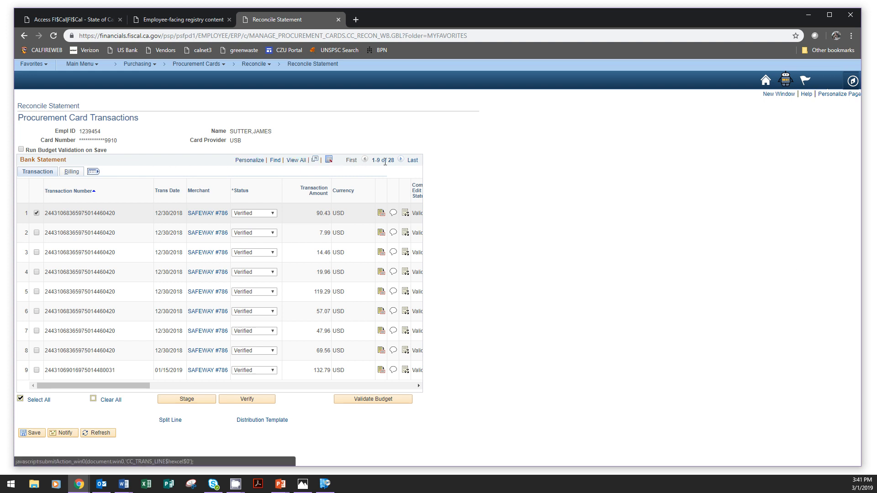
left_click_drag(371, 160, 392, 160)
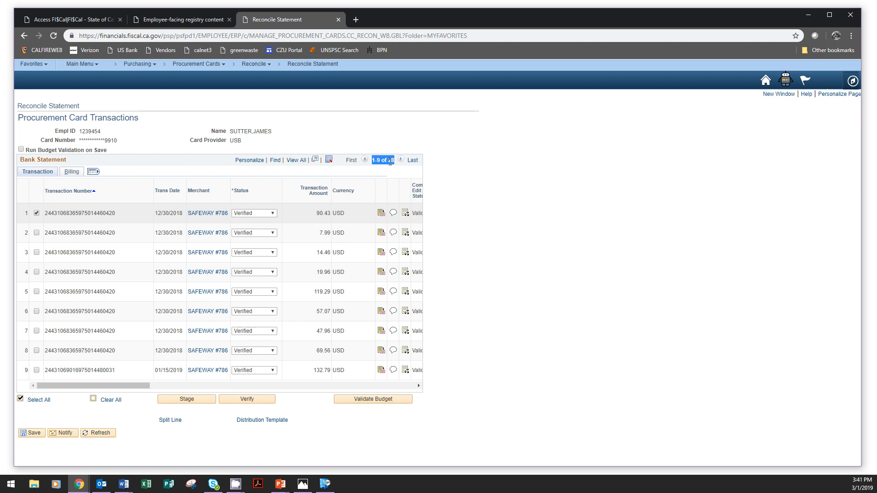
left_click(376, 163)
Step: Show all transactions of the bank statement on one page and expand the grid to all columns
left_click(295, 161)
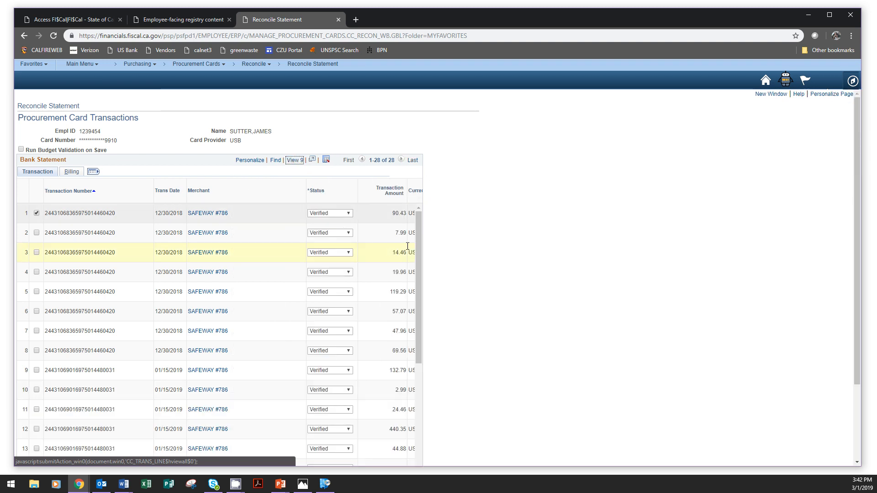
left_click_drag(416, 215, 429, 202)
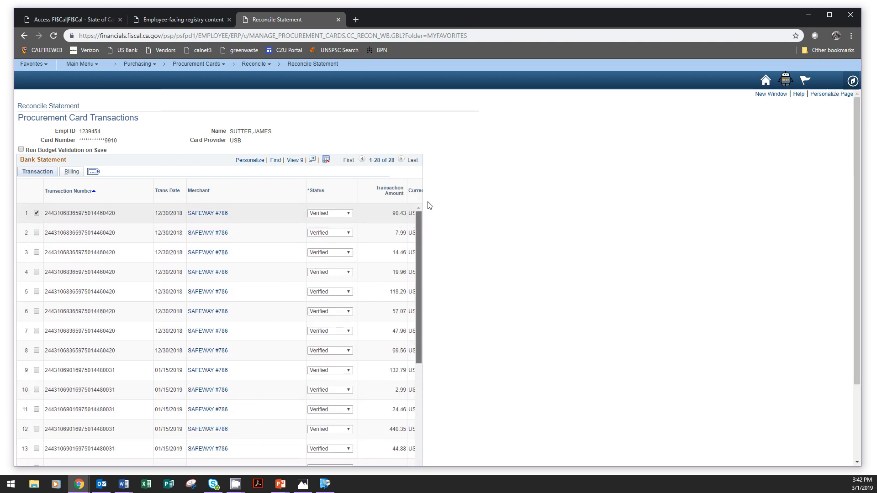
left_click(93, 172)
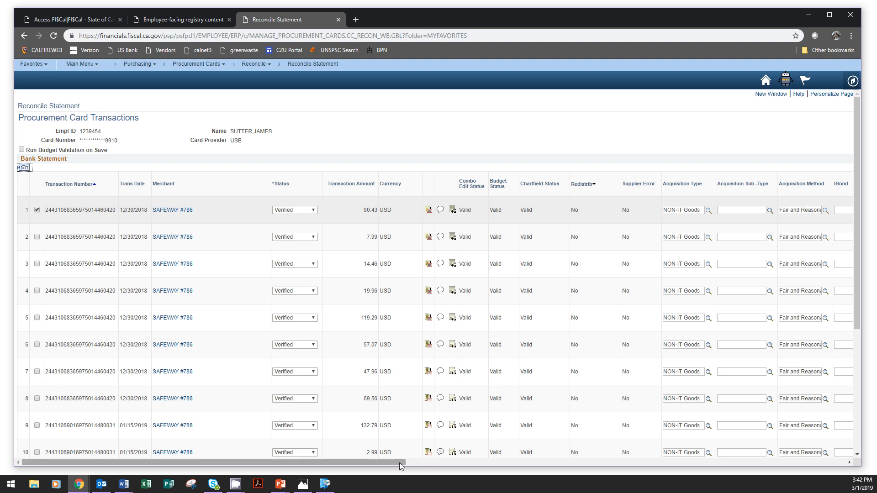
left_click_drag(400, 465, 327, 458)
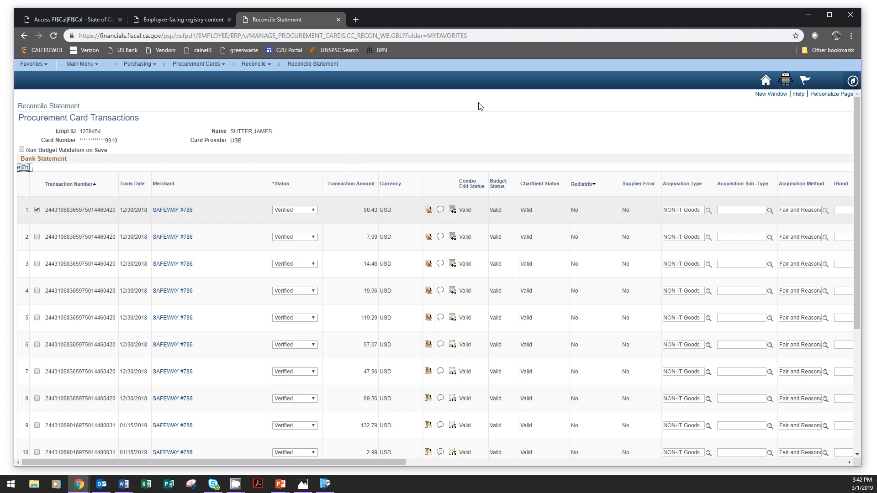
Step: Review the first transaction's status choices and its ProCard comments and attachment form, closing both without changes
left_click(306, 211)
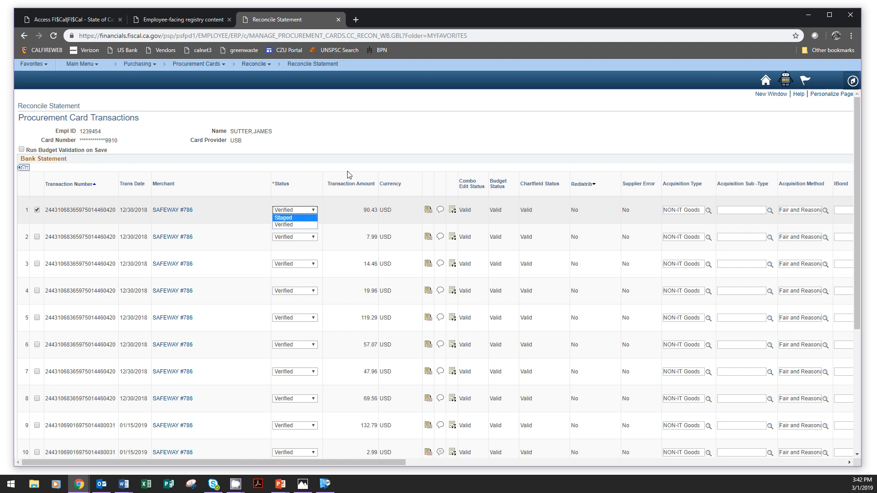
left_click(426, 150)
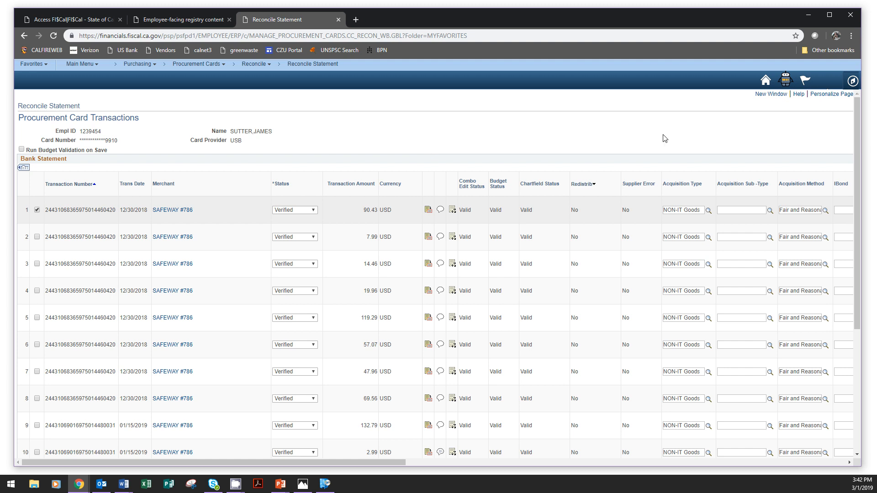
left_click(440, 211)
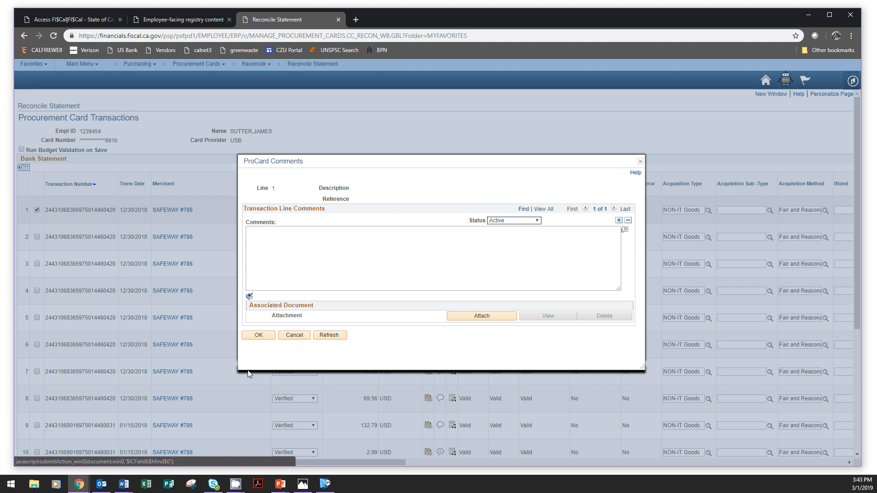
left_click(640, 162)
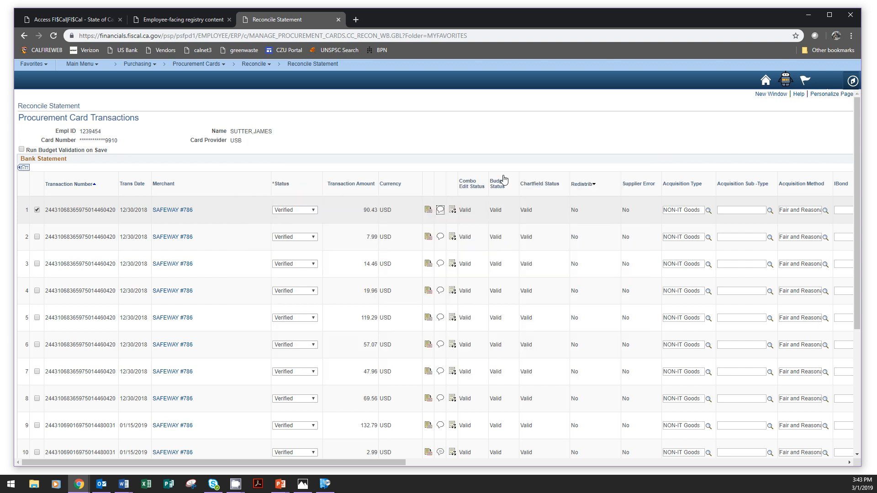
Step: Go through all the comments and attachments on the row 10 transaction, and close the comments when done
scroll(442, 440, "down", 2)
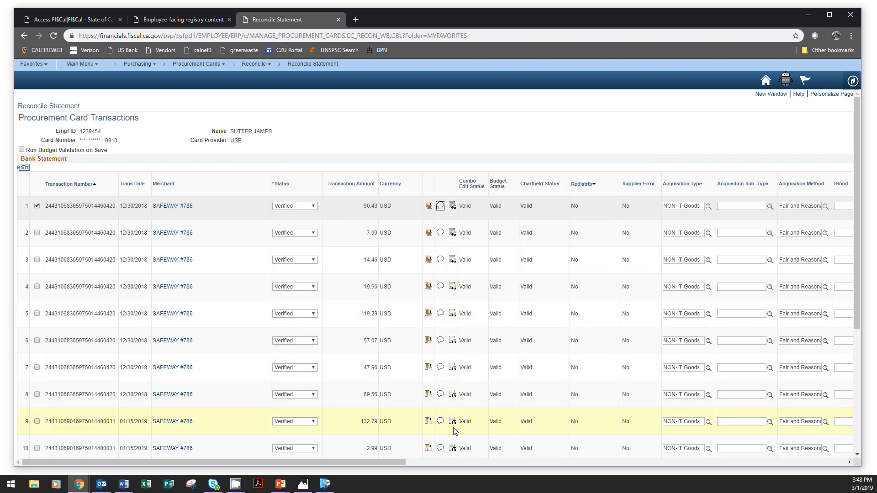
left_click_drag(856, 246, 863, 371)
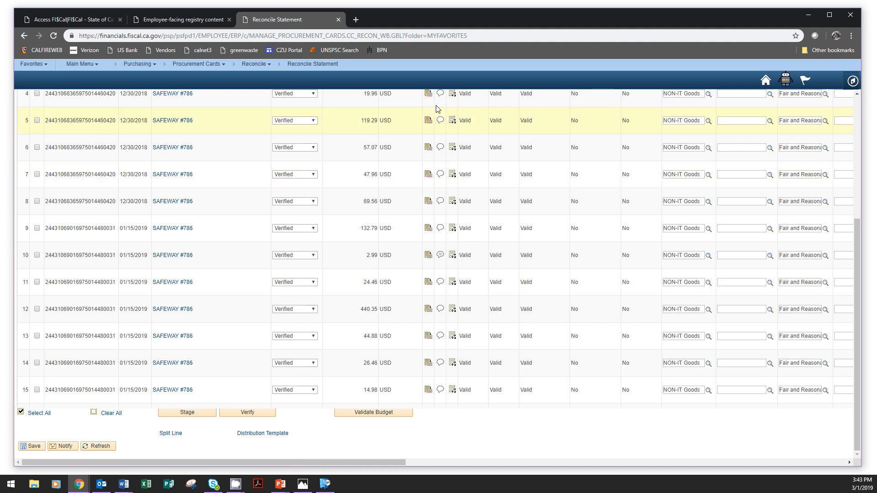
left_click(440, 256)
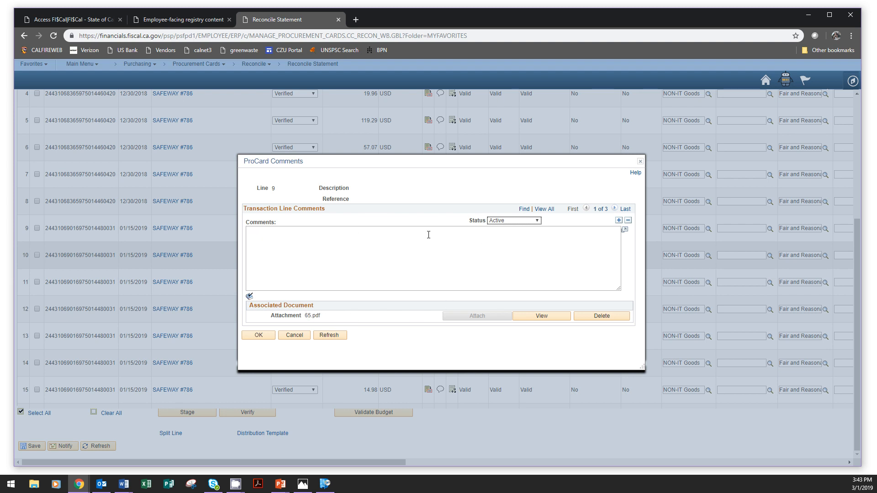
left_click(615, 208)
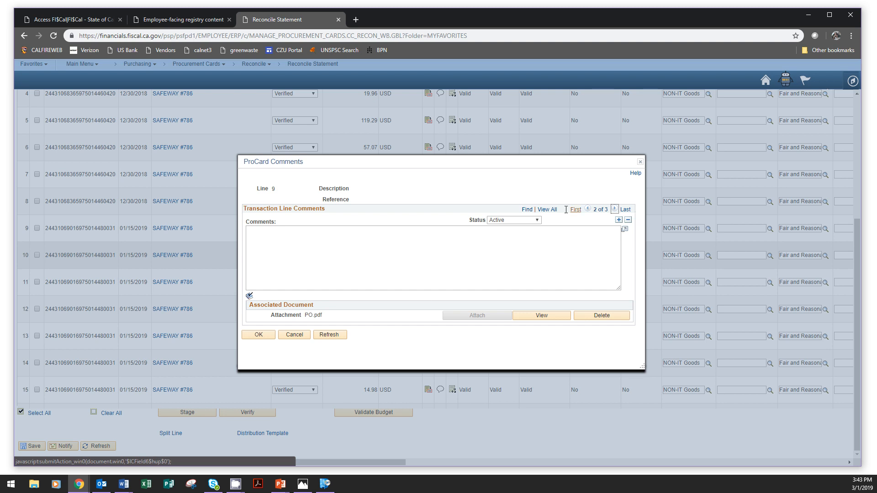
left_click(615, 209)
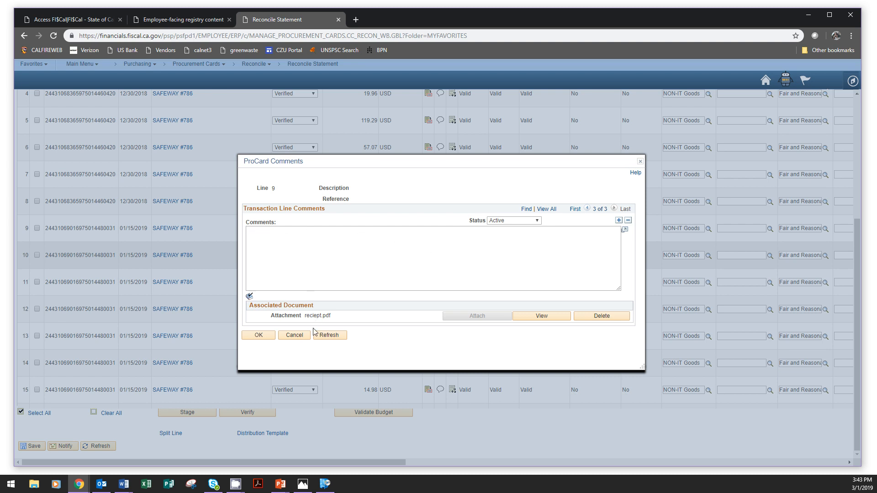
left_click(640, 161)
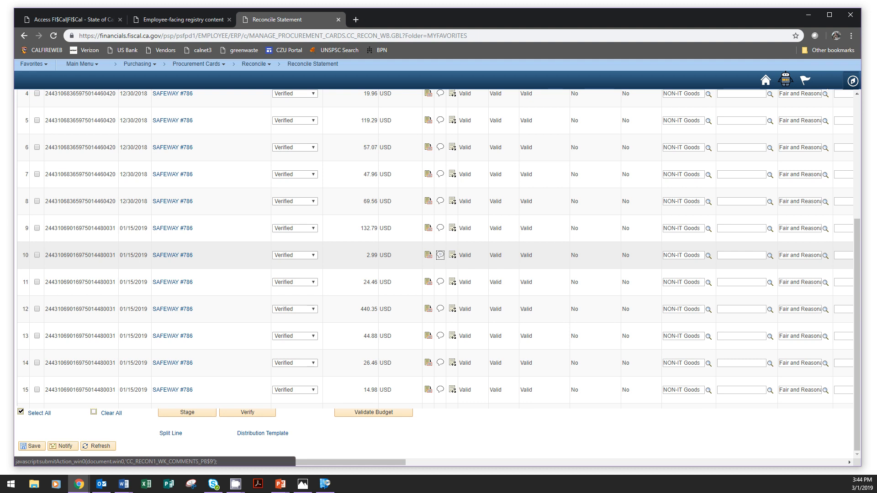
Step: Review the chartfields in row 10's ProCard account distribution and close it
left_click(452, 257)
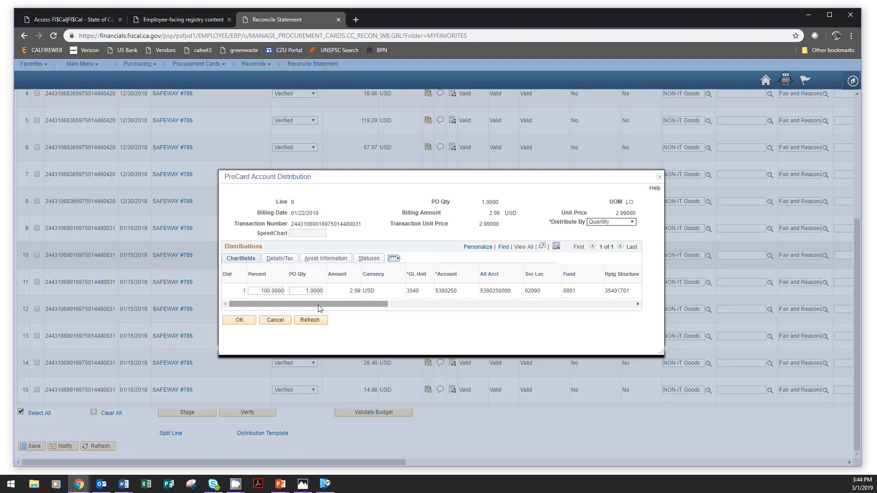
mouse_move(319, 305)
left_mouse_down()
mouse_move(552, 300)
mouse_move(317, 310)
left_mouse_up()
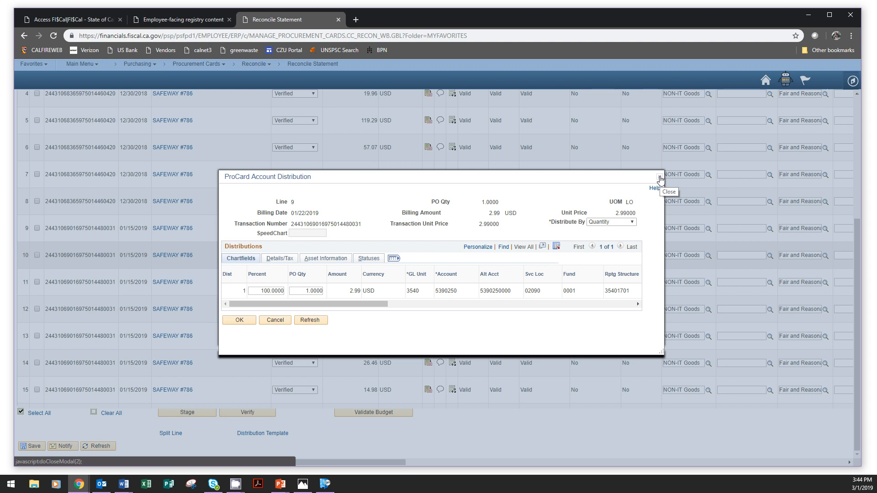
left_click(659, 178)
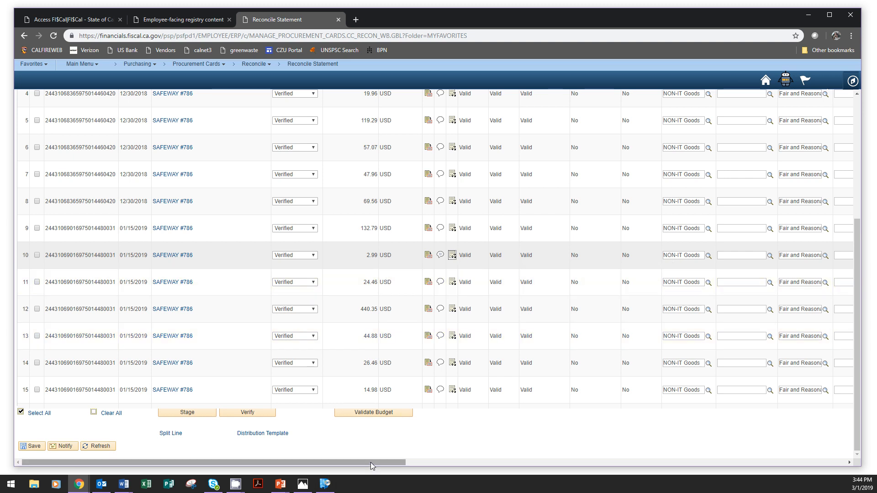
Step: Review the purchase details of the row 10 transaction, including purchase order, supplier, category and tax settings, and accept them unchanged
left_click_drag(372, 466, 552, 471)
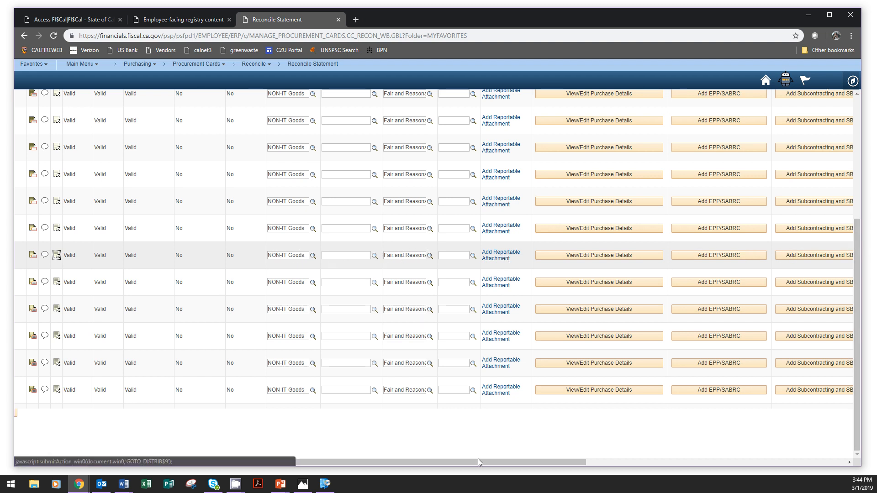
left_click_drag(483, 463, 597, 463)
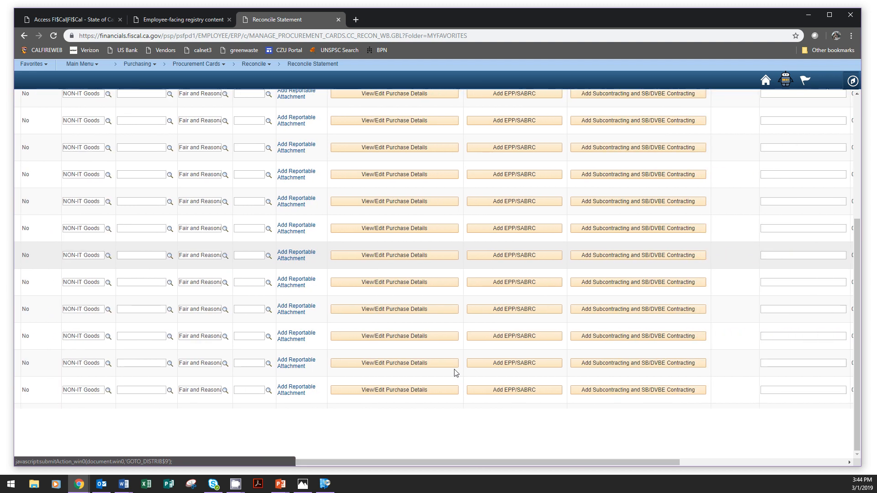
left_click(407, 255)
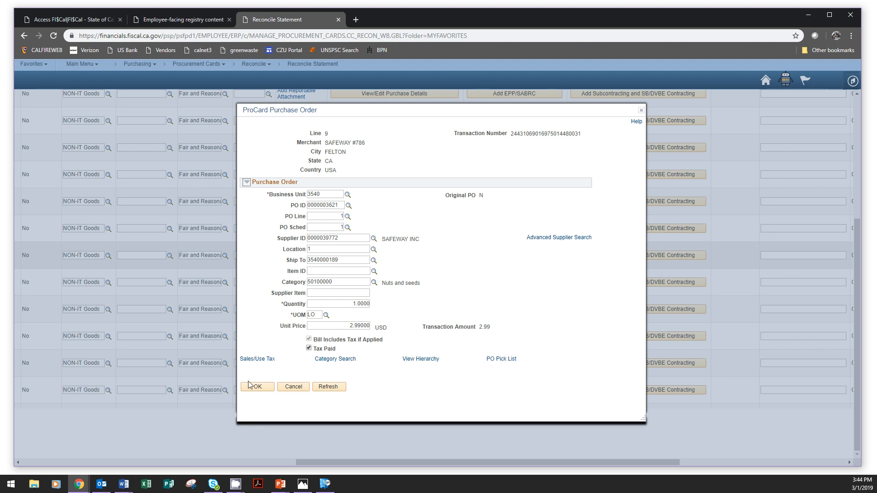
left_click(268, 390)
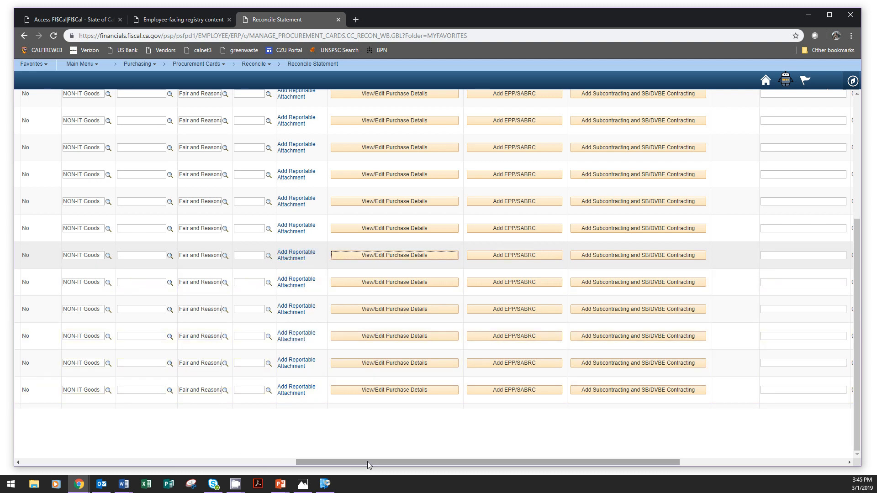
Step: Examine the description, billing and dispute columns for the row 10 transaction and place the cursor in its Description field
left_click_drag(377, 463, 508, 470)
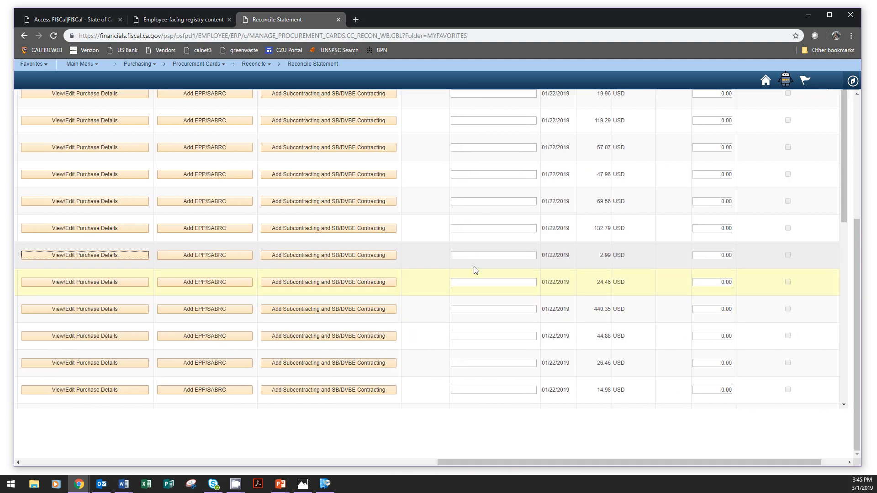
left_click_drag(856, 222, 858, 106)
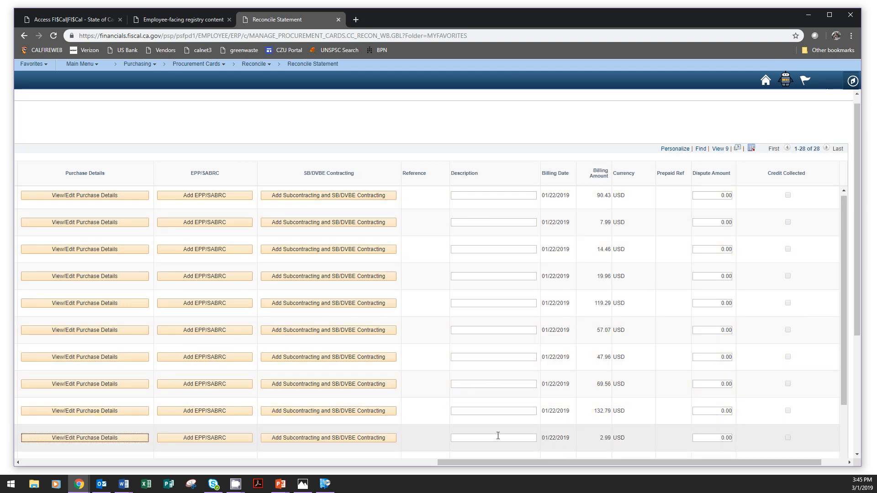
left_click_drag(859, 239, 861, 357)
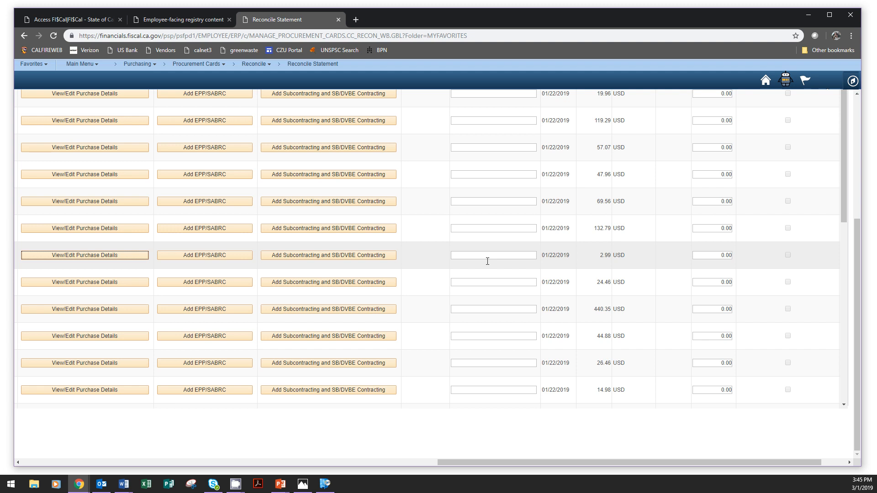
left_click_drag(468, 459, 55, 460)
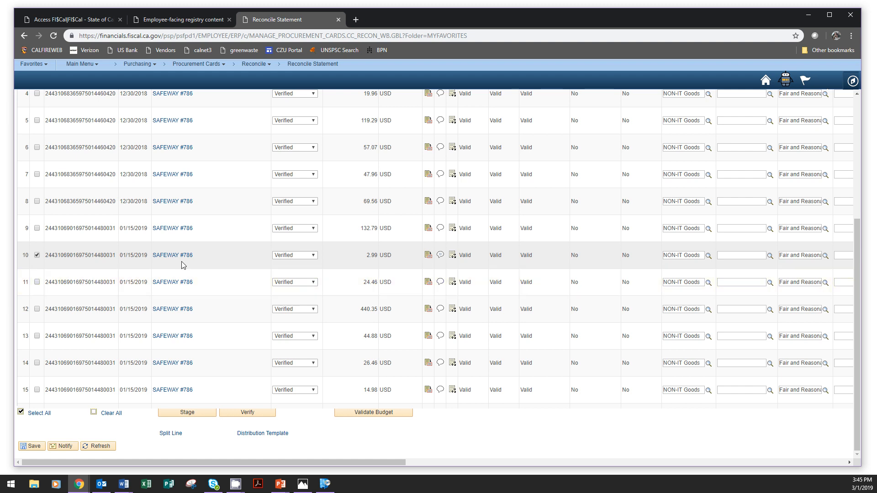
left_click_drag(254, 464, 639, 463)
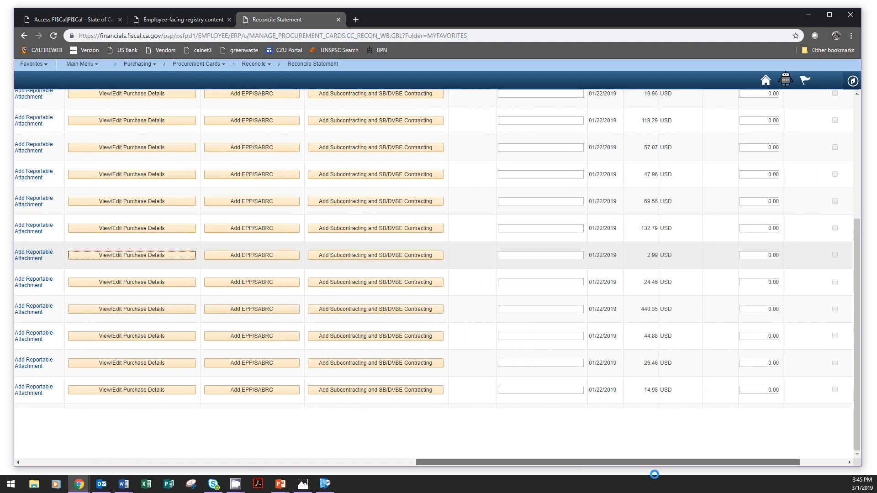
left_click(542, 255)
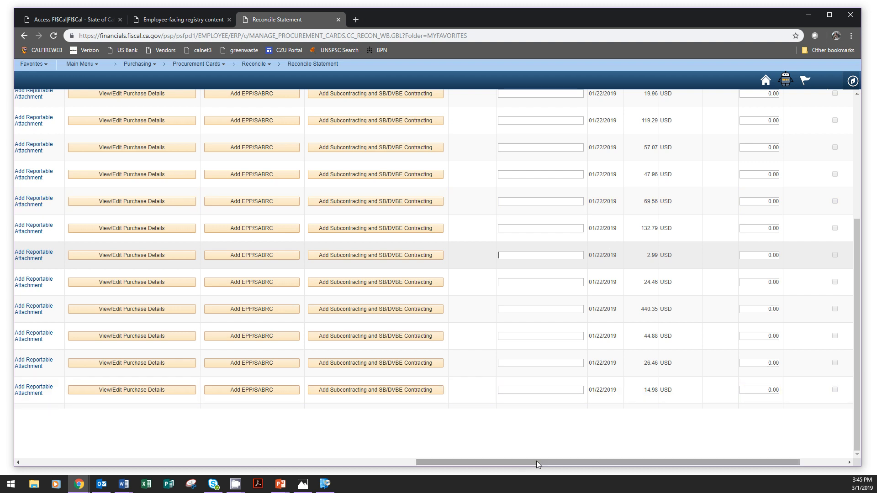
Step: Check row 10's combo edit, budget and chartfield statuses and its status choices, then locate the Save option without changing the status
left_click_drag(536, 463, 174, 463)
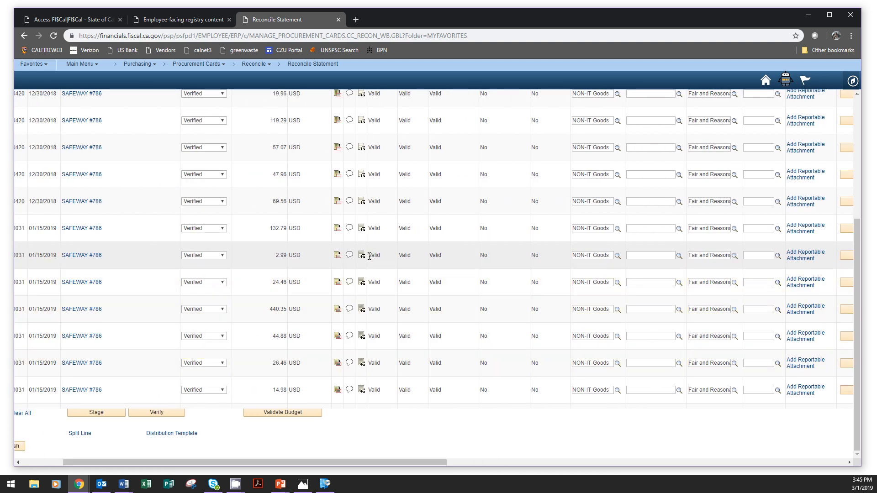
left_click_drag(369, 257, 437, 259)
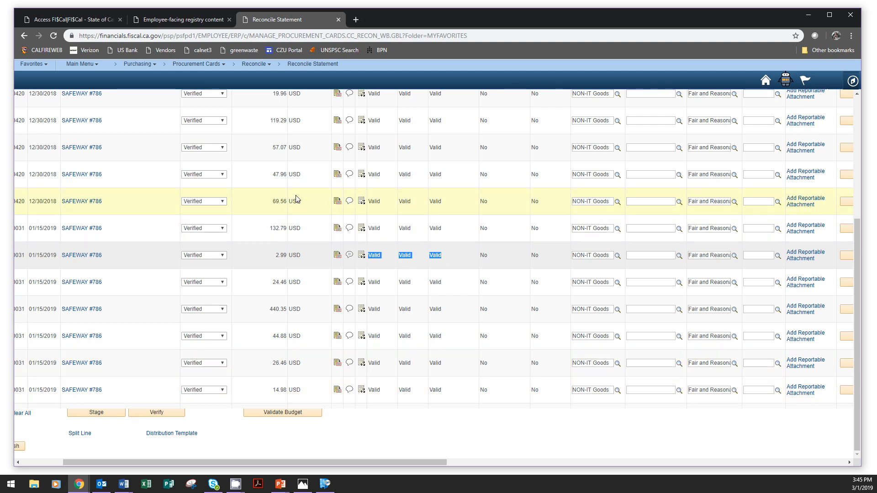
left_click(202, 258)
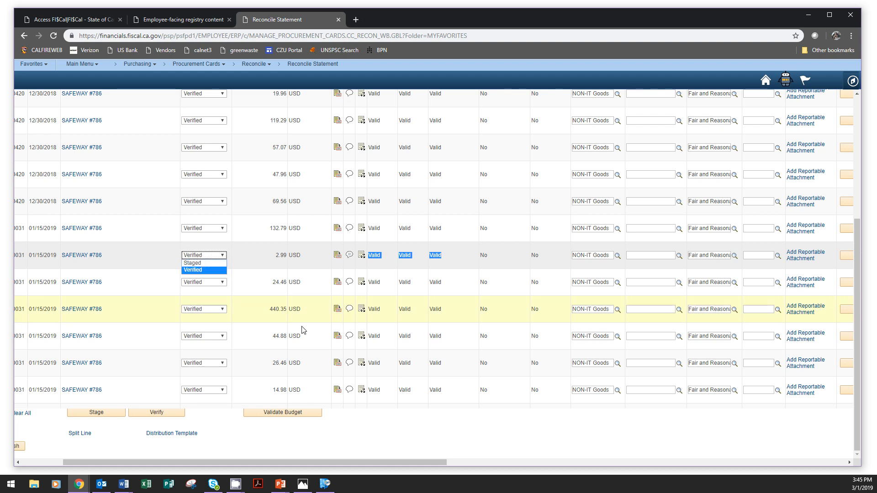
left_click(414, 429)
left_click_drag(405, 462, 149, 462)
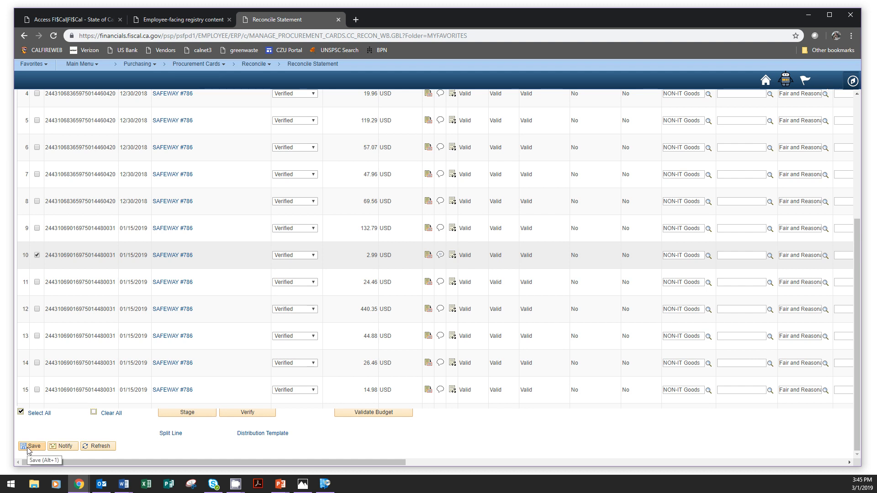